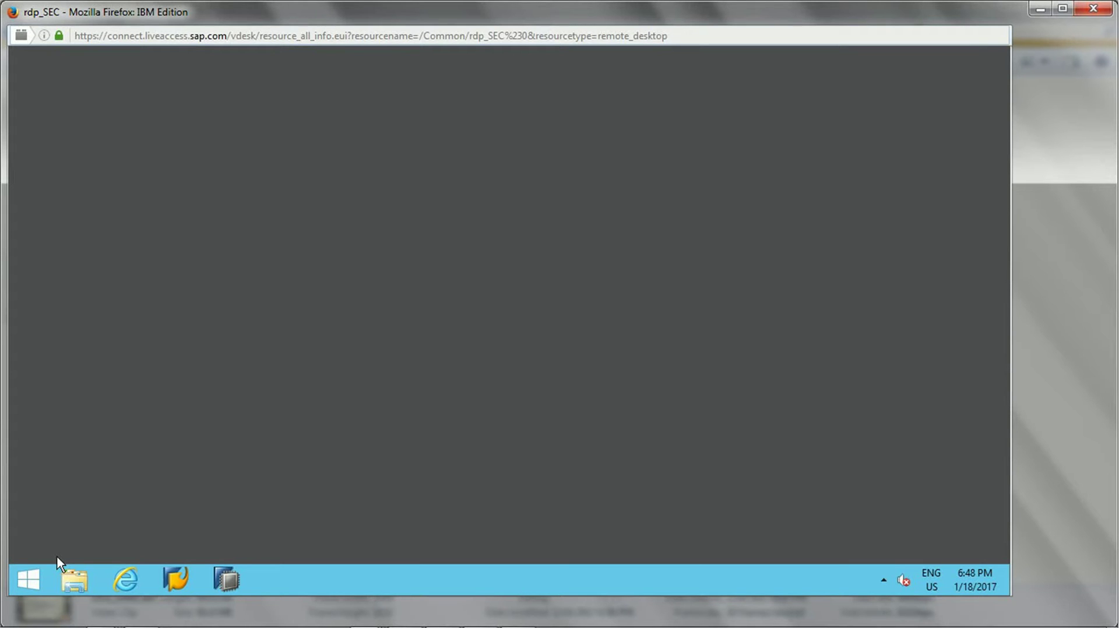
- Show the Apps-by-name list and bring the SAP Business Intelligence group with Design Studio (64 bit) into view
{"action": "left_click", "coordinate": [29, 579]}
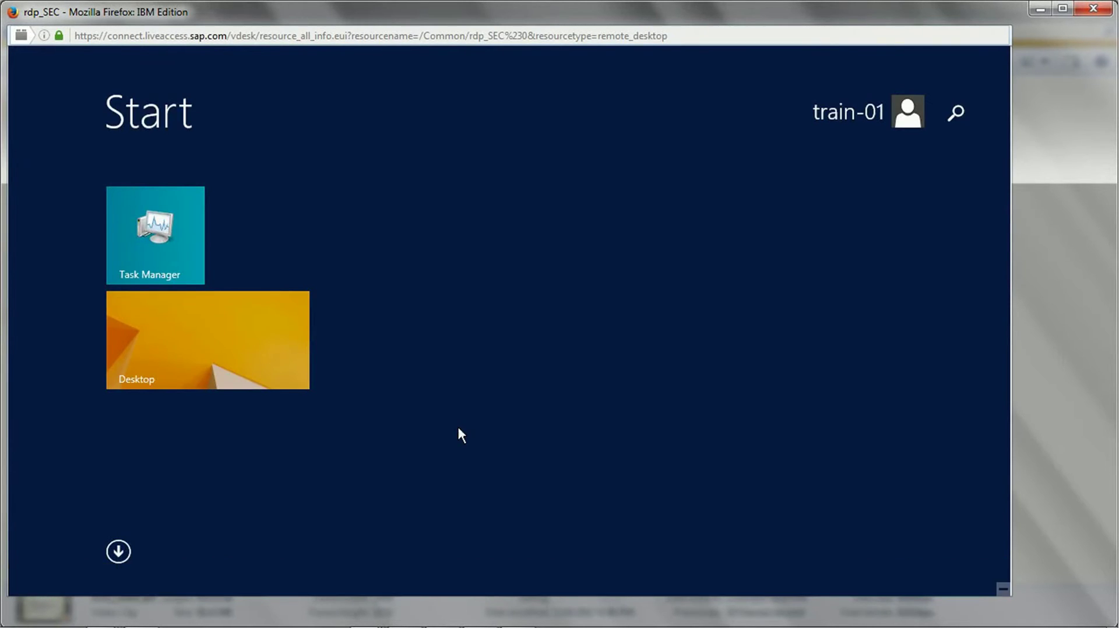
{"action": "left_click", "coordinate": [118, 551]}
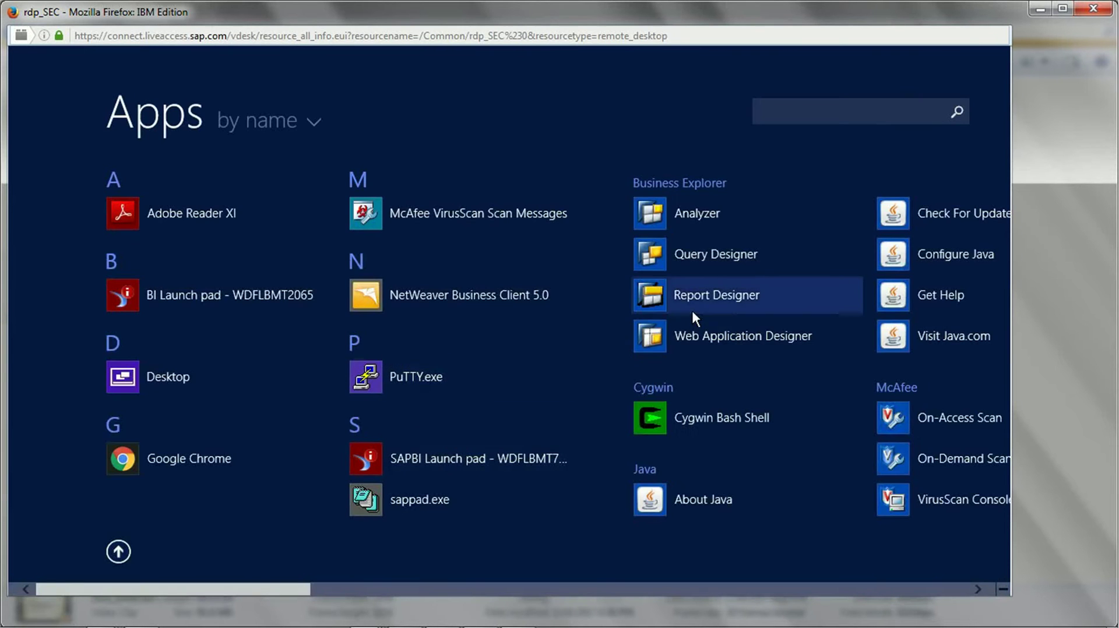
{"action": "left_click_drag", "start_coordinate": [285, 594], "coordinate": [630, 534]}
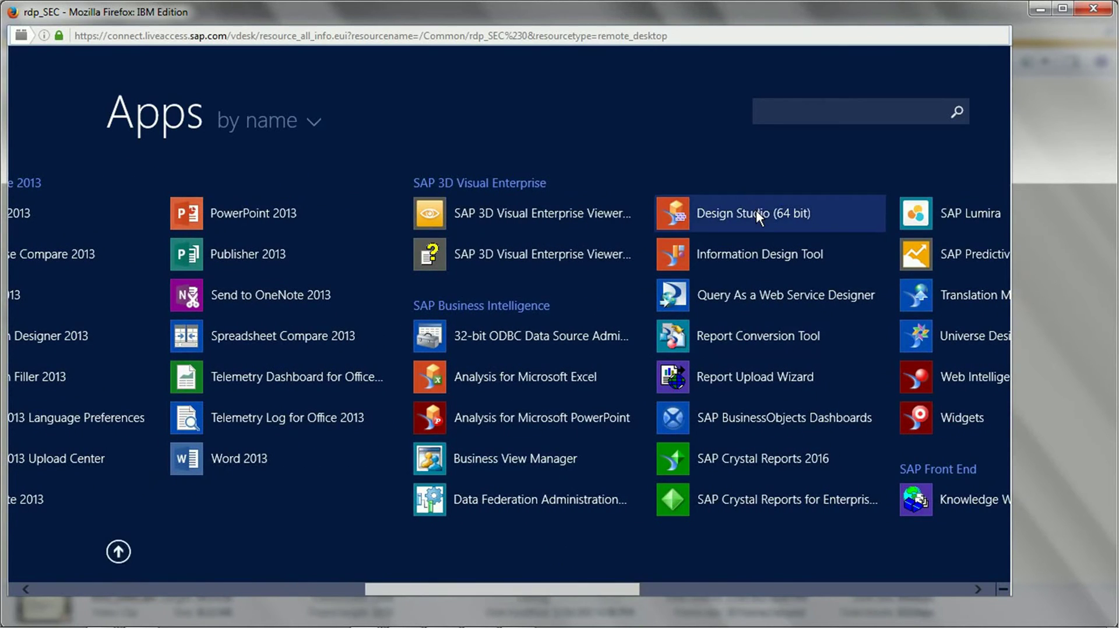
- Launch Design Studio (64 bit) and scroll its Welcome page down to the Create New section
{"action": "left_click", "coordinate": [757, 210]}
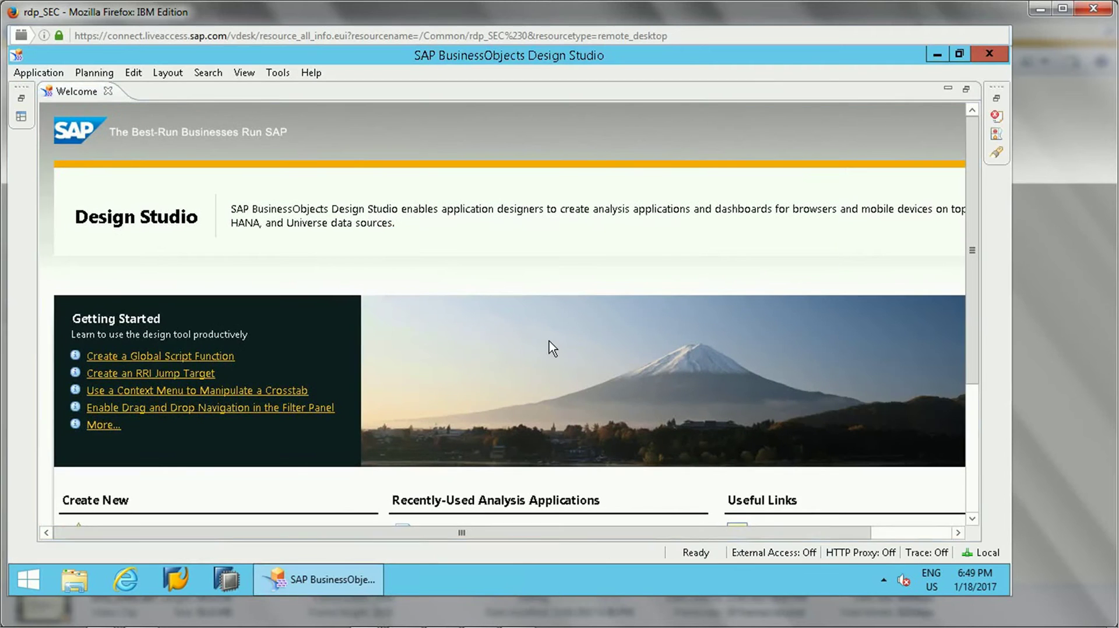
{"action": "left_click_drag", "start_coordinate": [972, 350], "coordinate": [962, 222]}
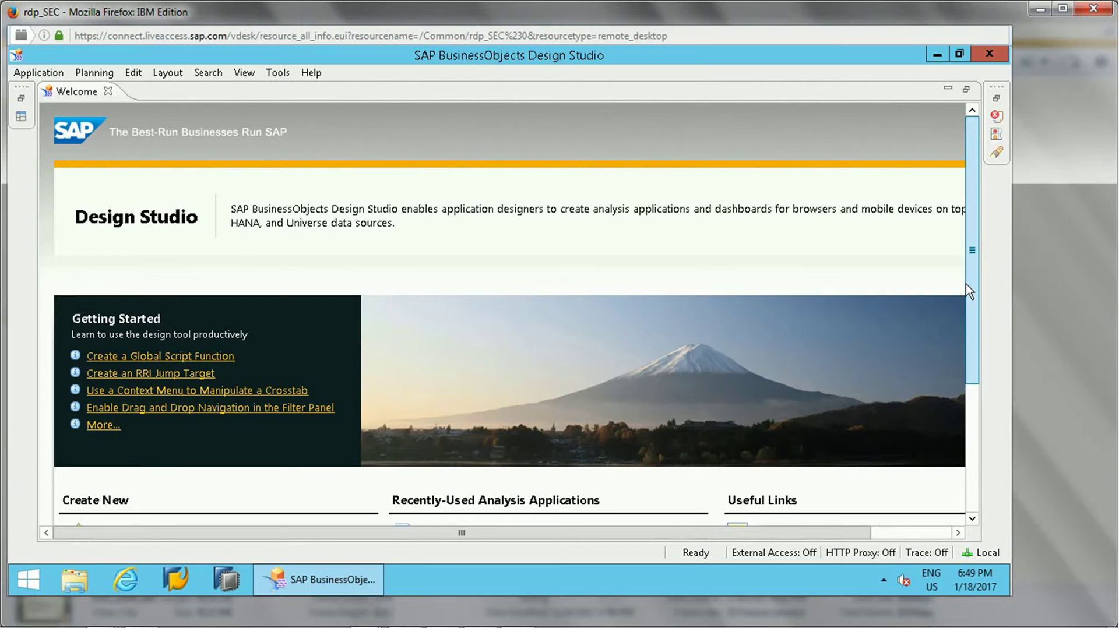
{"action": "left_click_drag", "start_coordinate": [972, 319], "coordinate": [972, 411]}
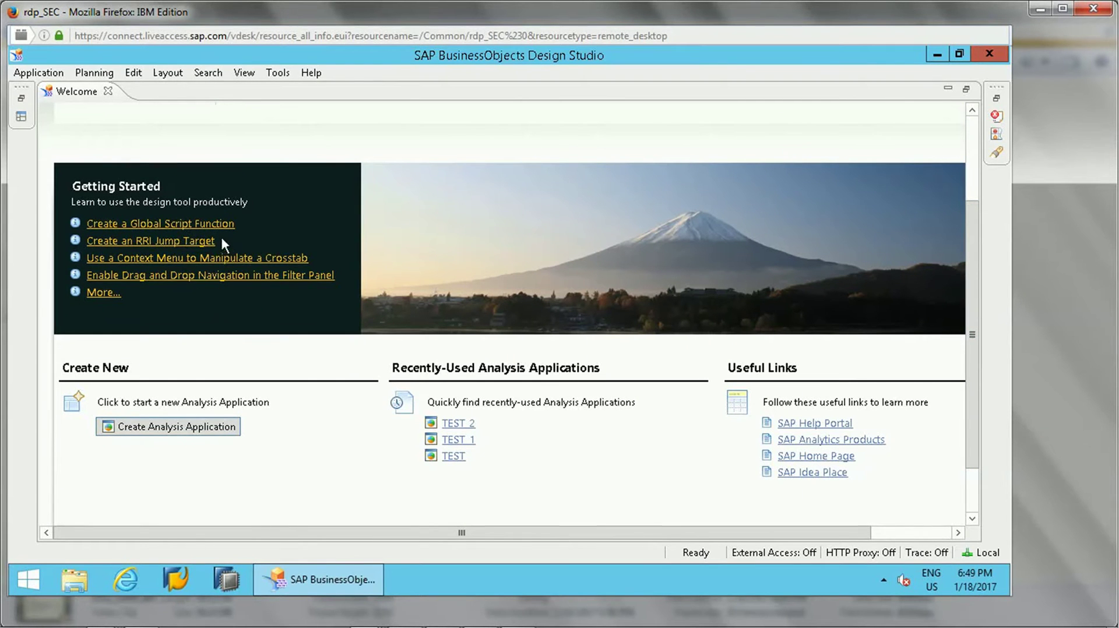
{"action": "left_click", "coordinate": [103, 293]}
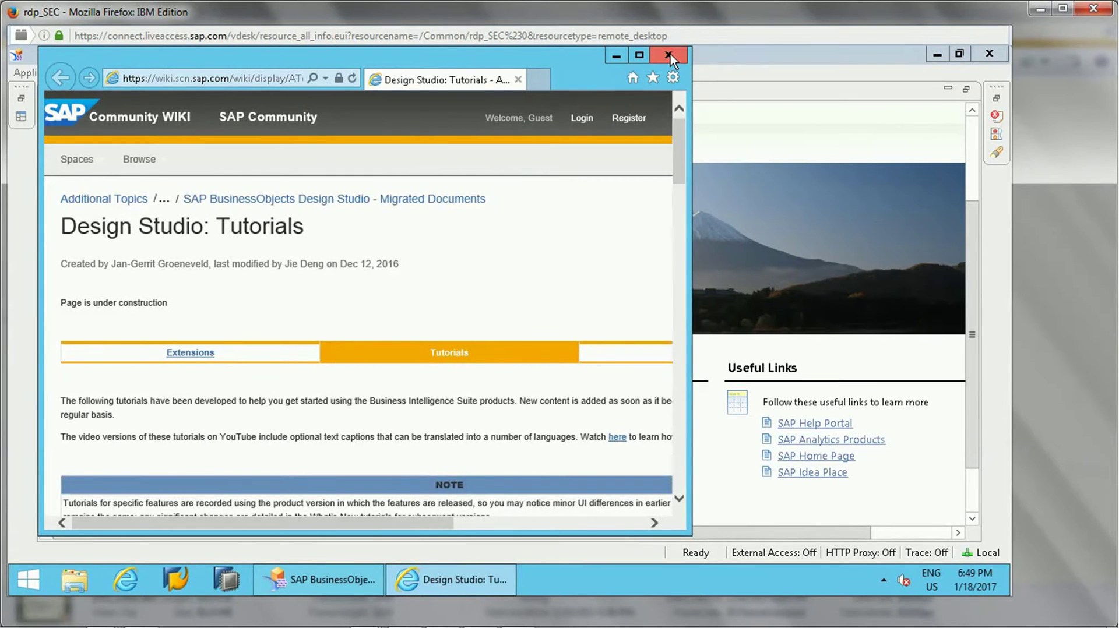
{"action": "left_click_drag", "start_coordinate": [676, 154], "coordinate": [676, 86]}
{"action": "left_click", "coordinate": [668, 56]}
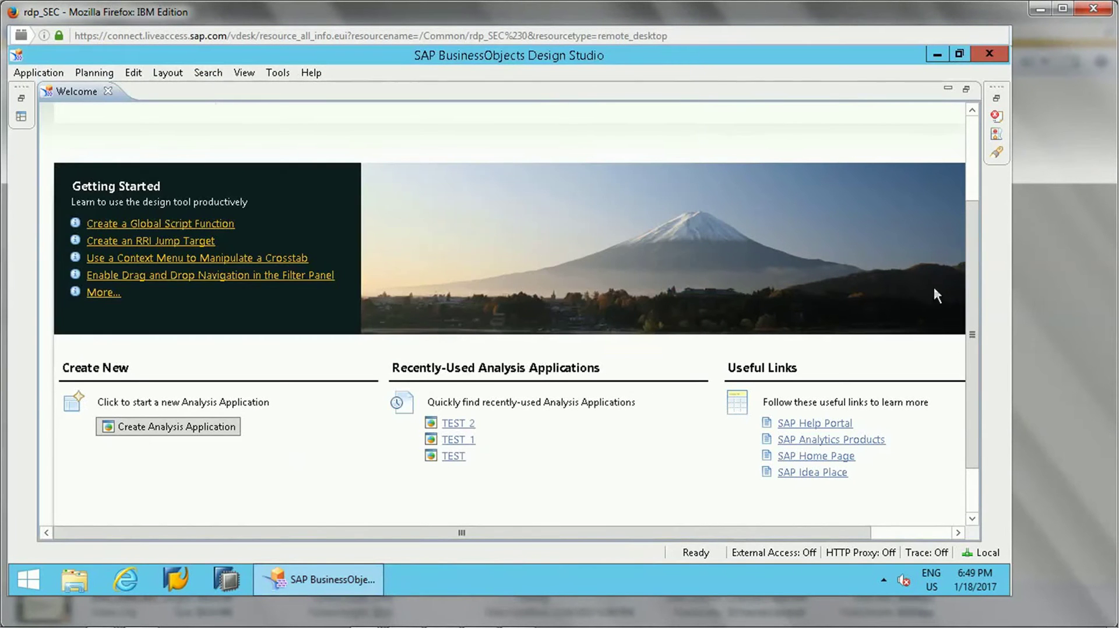
- Close the Welcome page to reveal the empty workbench with Components, Outline and Properties panels
{"action": "left_click_drag", "start_coordinate": [972, 300], "coordinate": [952, 319]}
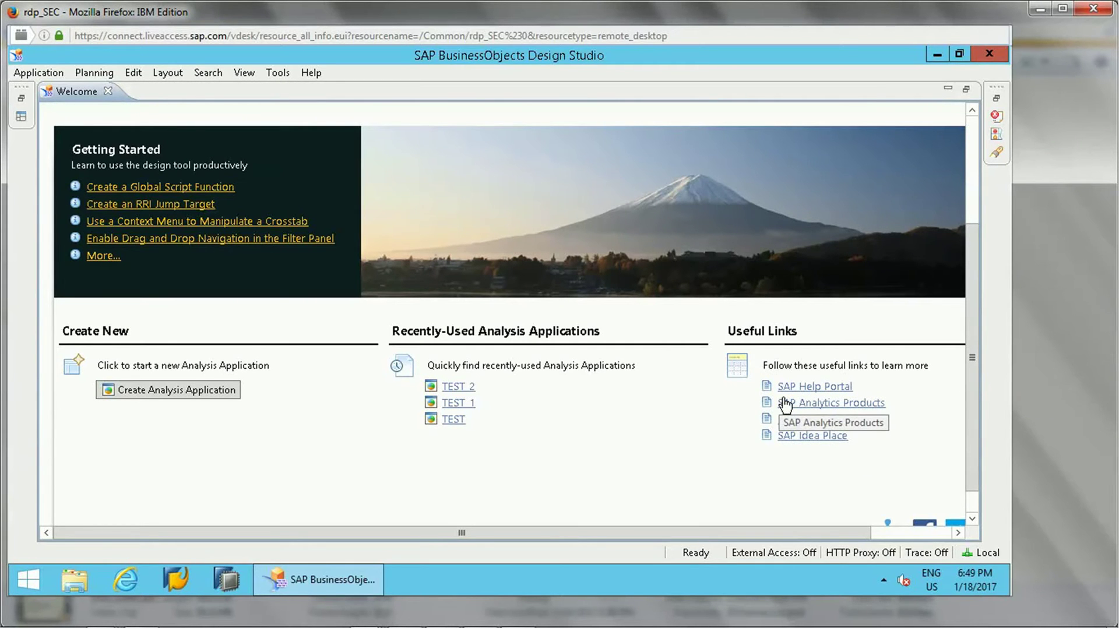
{"action": "left_click_drag", "start_coordinate": [978, 463], "coordinate": [984, 343]}
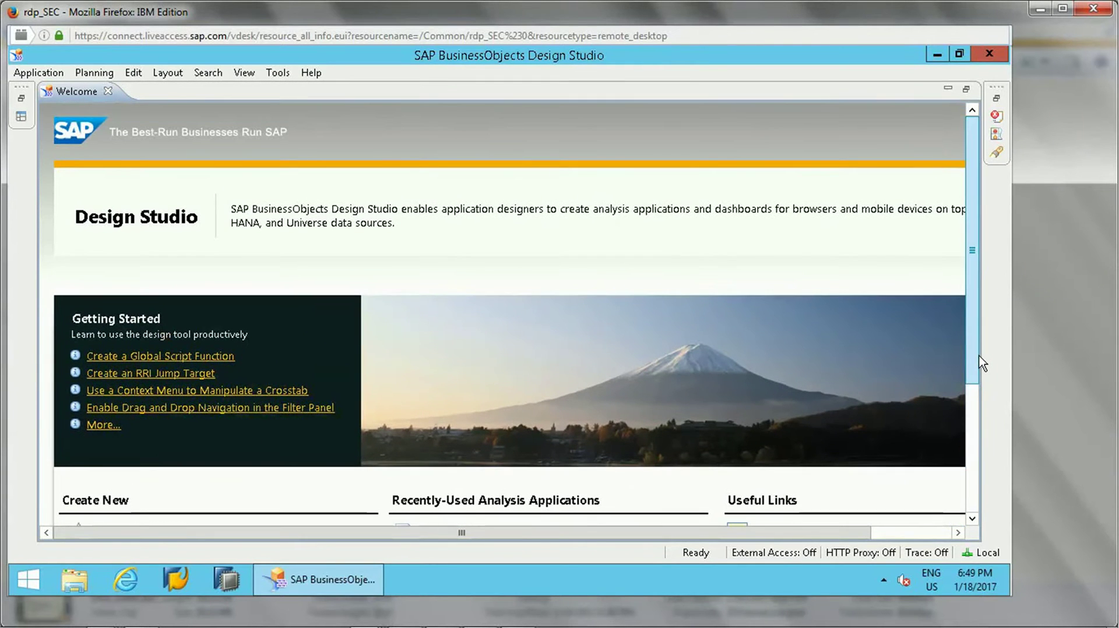
{"action": "left_click", "coordinate": [109, 92]}
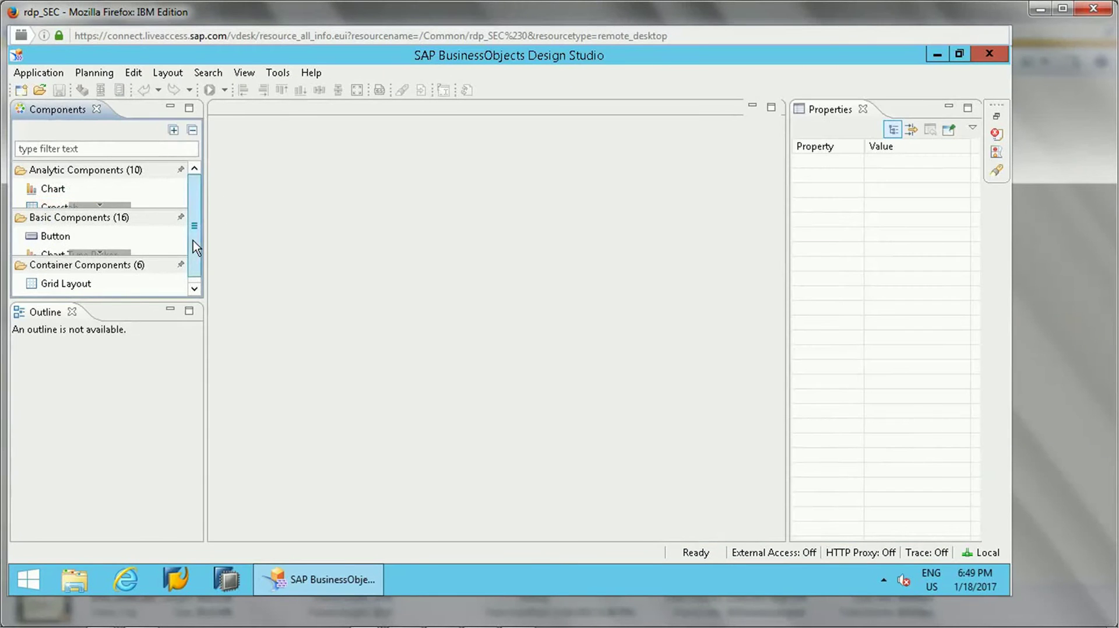
- Widen the Components panel and collapse the Basic Components and Container Components groups
{"action": "left_click_drag", "start_coordinate": [205, 243], "coordinate": [270, 247]}
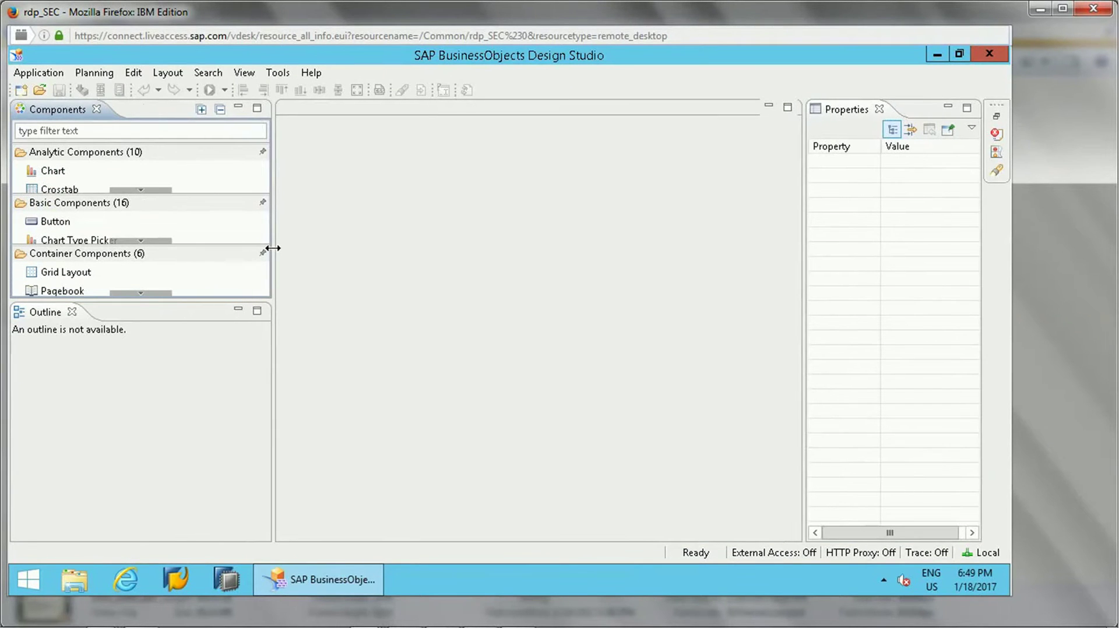
{"action": "left_click", "coordinate": [132, 203]}
{"action": "left_click", "coordinate": [160, 240]}
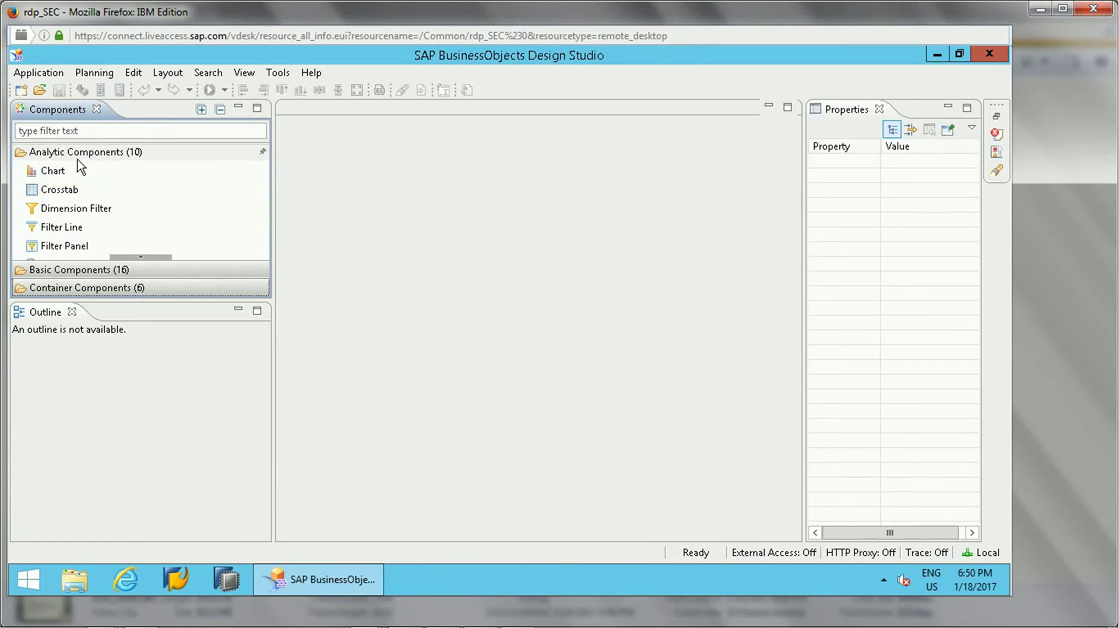
- Re-expand the Analytic Components group and scroll through all its components
{"action": "left_click", "coordinate": [31, 152]}
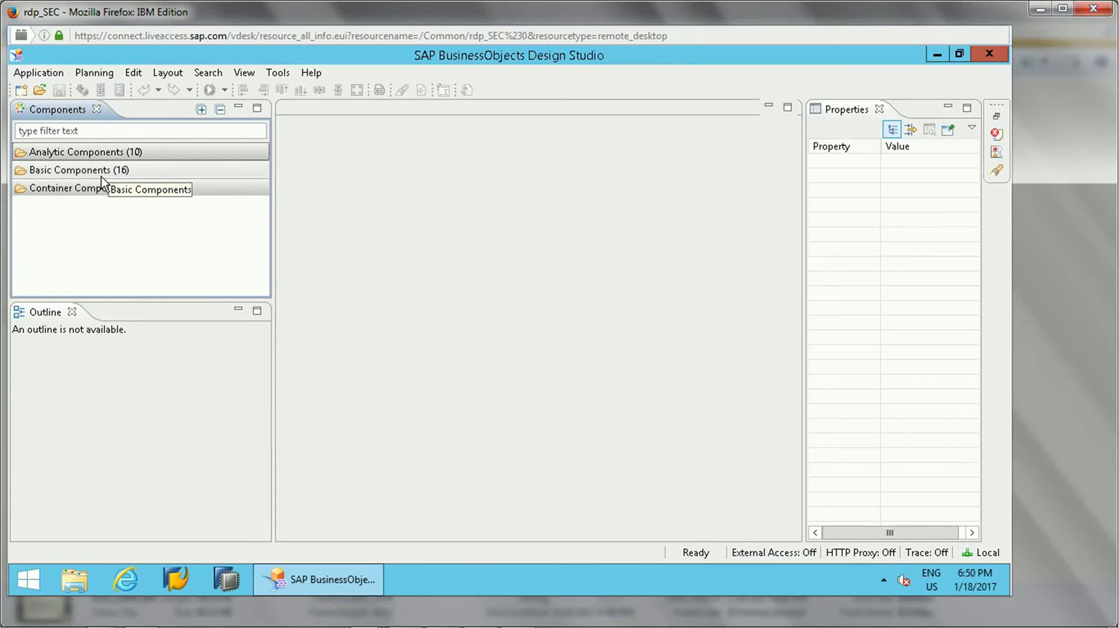
{"action": "left_click", "coordinate": [158, 157]}
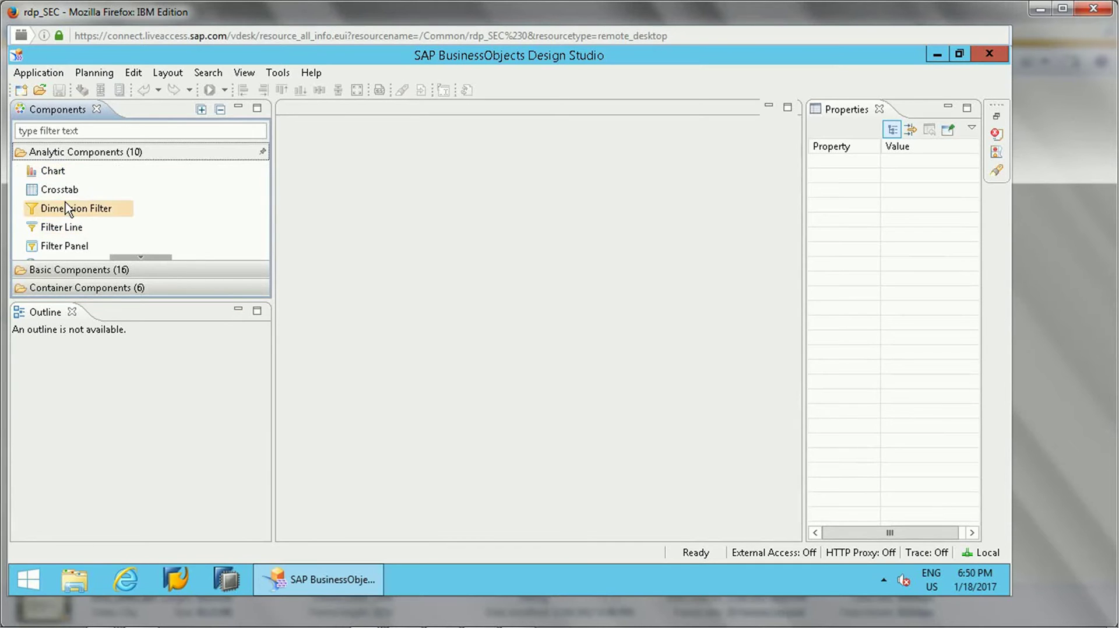
{"action": "left_click", "coordinate": [141, 262]}
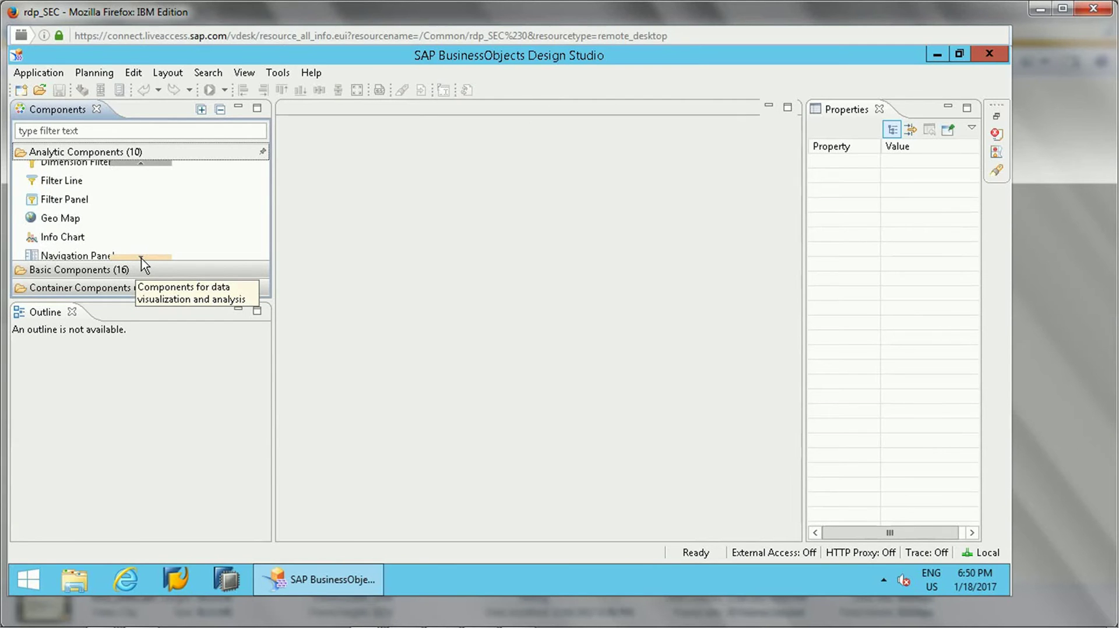
{"action": "left_click", "coordinate": [141, 261]}
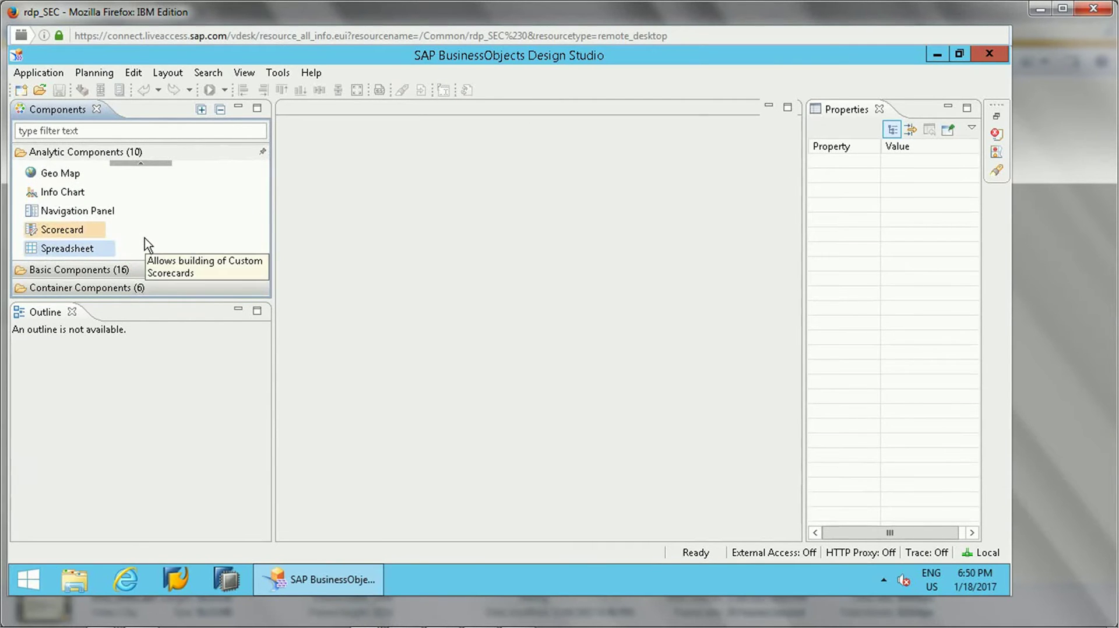
- Expand Basic Components, scroll to its last items, and expand Container Components
{"action": "left_click", "coordinate": [140, 270]}
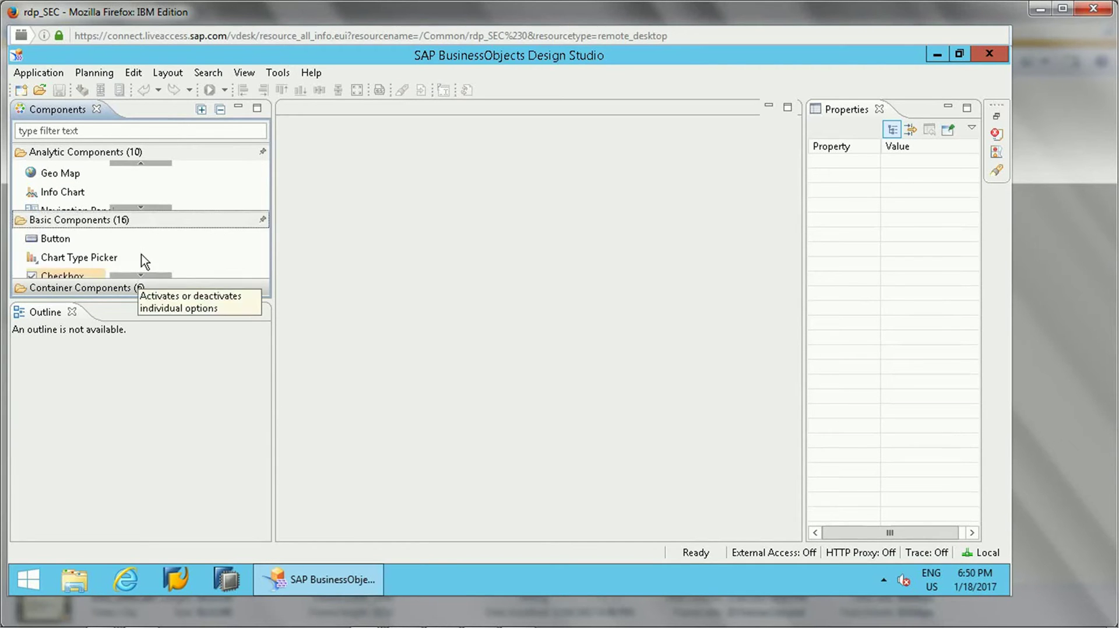
{"action": "left_click", "coordinate": [141, 275]}
{"action": "left_click", "coordinate": [141, 276]}
{"action": "left_click", "coordinate": [141, 276]}
{"action": "left_click", "coordinate": [141, 276]}
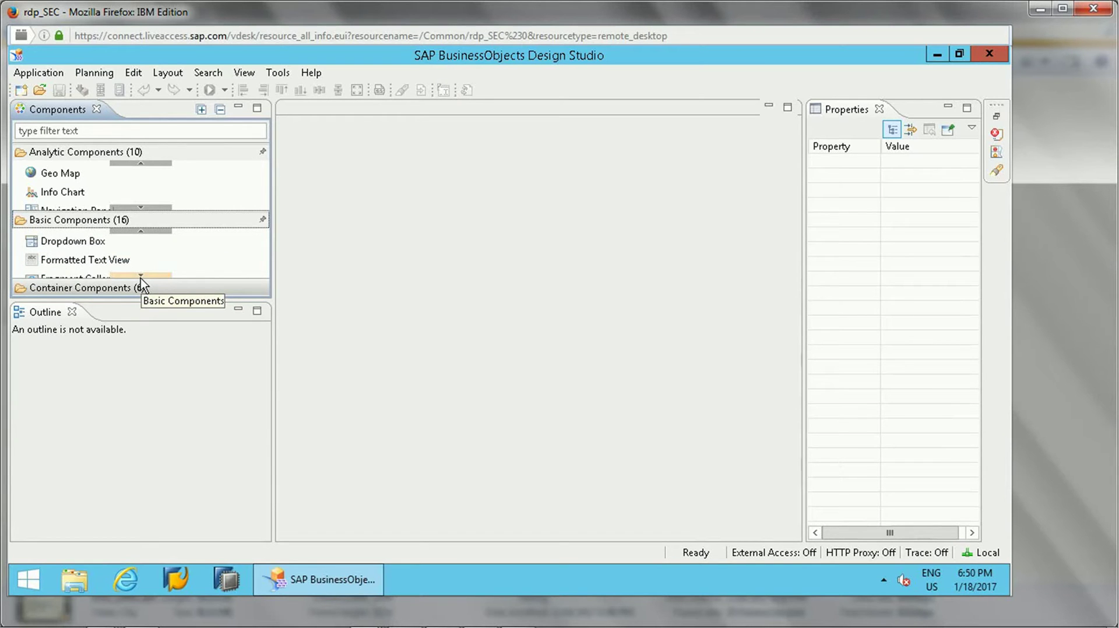
{"action": "left_click", "coordinate": [141, 276]}
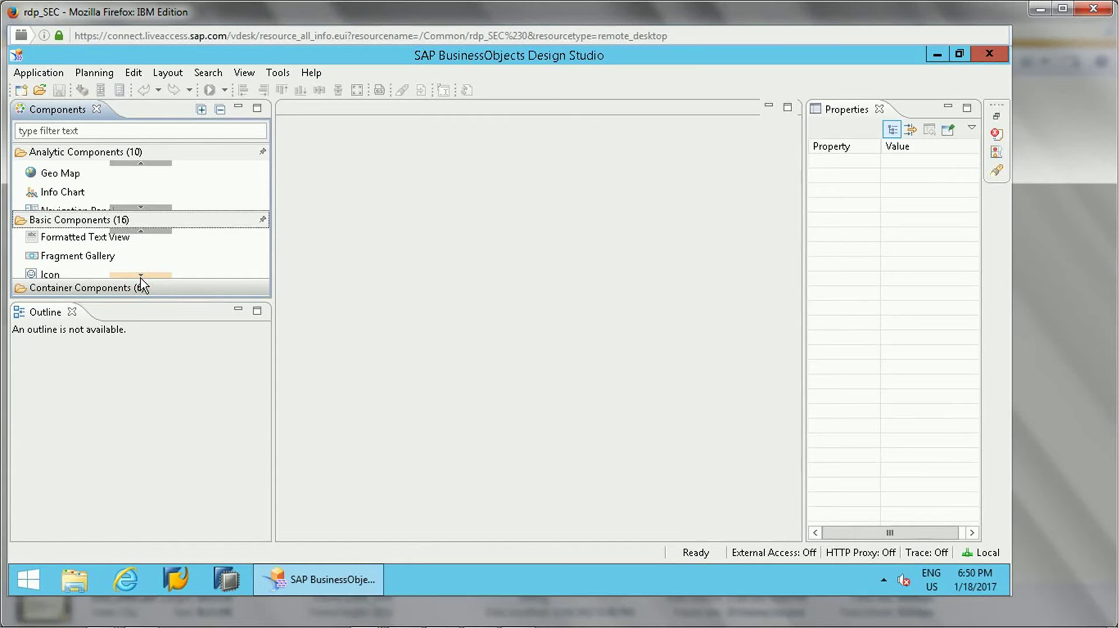
{"action": "left_click", "coordinate": [141, 276]}
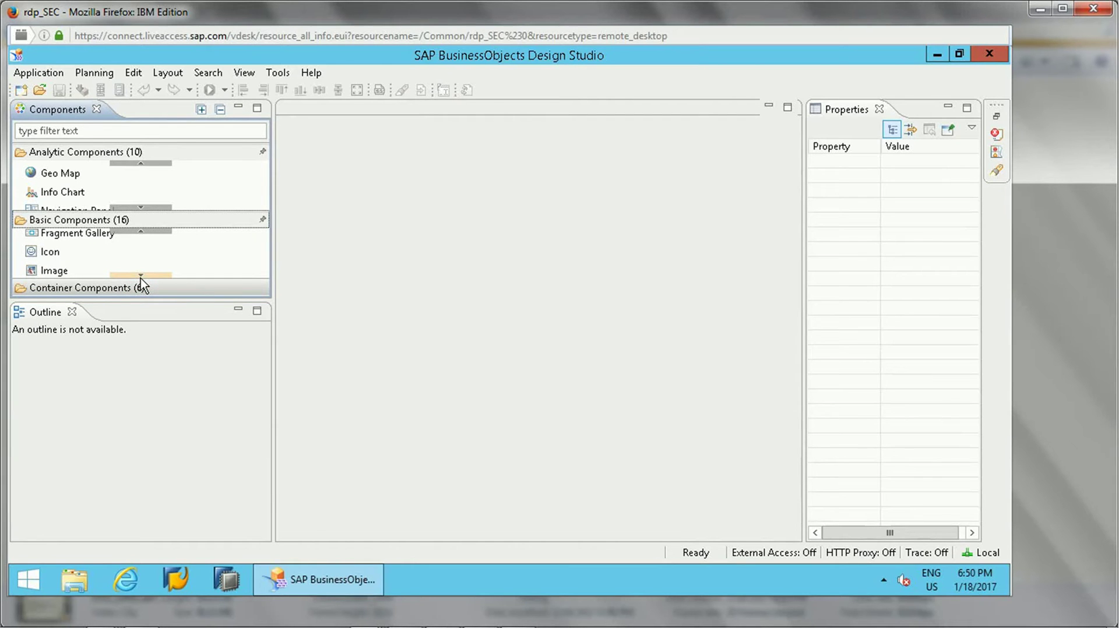
{"action": "left_click", "coordinate": [141, 276]}
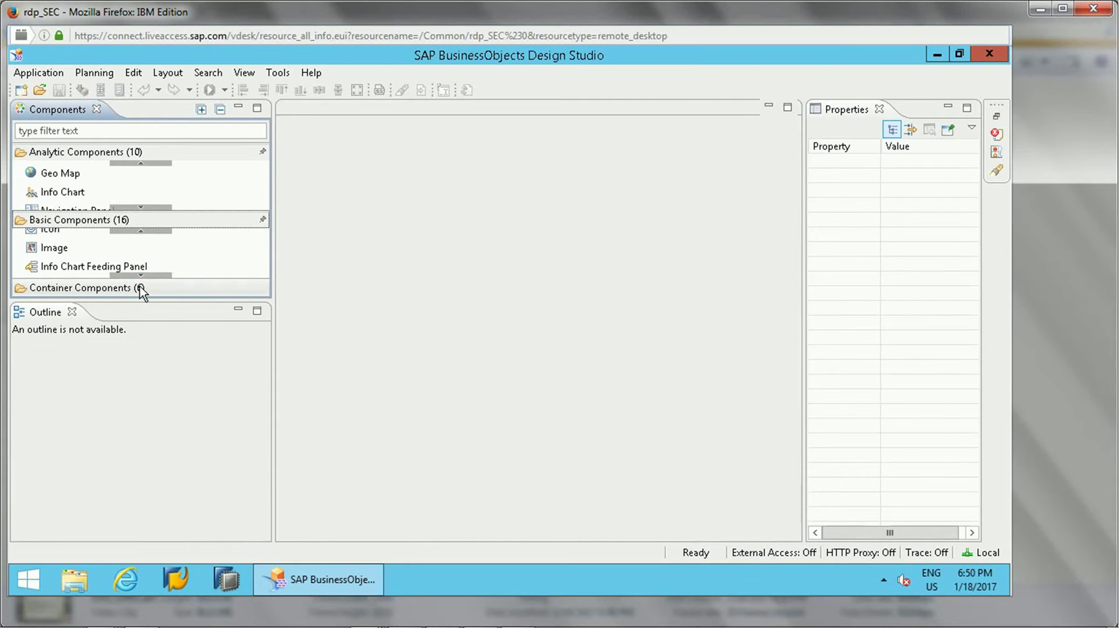
{"action": "left_click", "coordinate": [79, 245]}
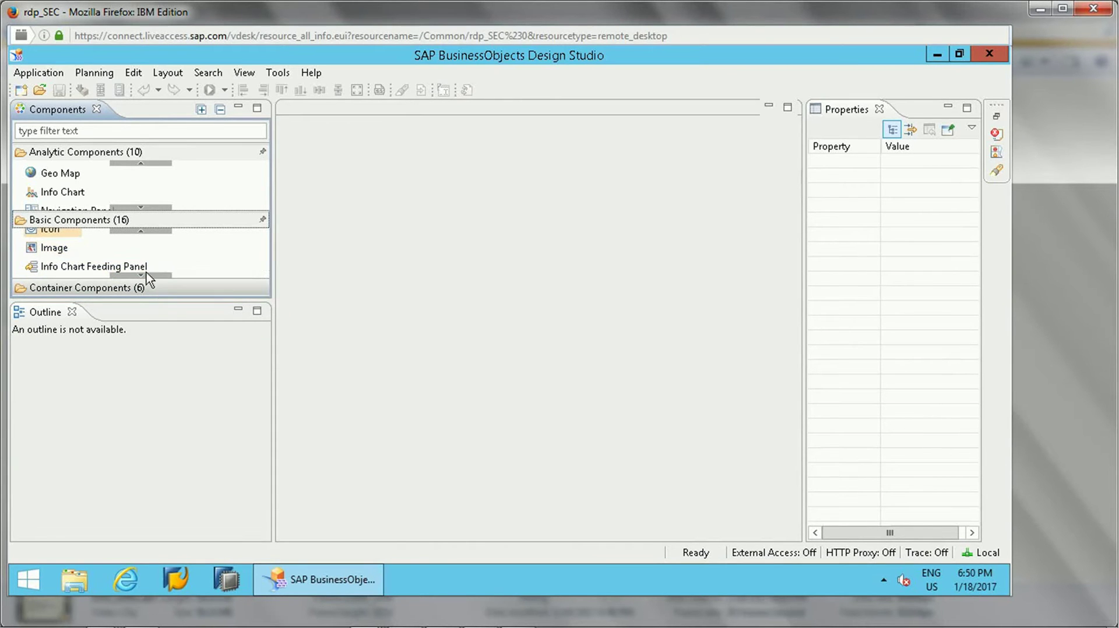
{"action": "left_click", "coordinate": [142, 292]}
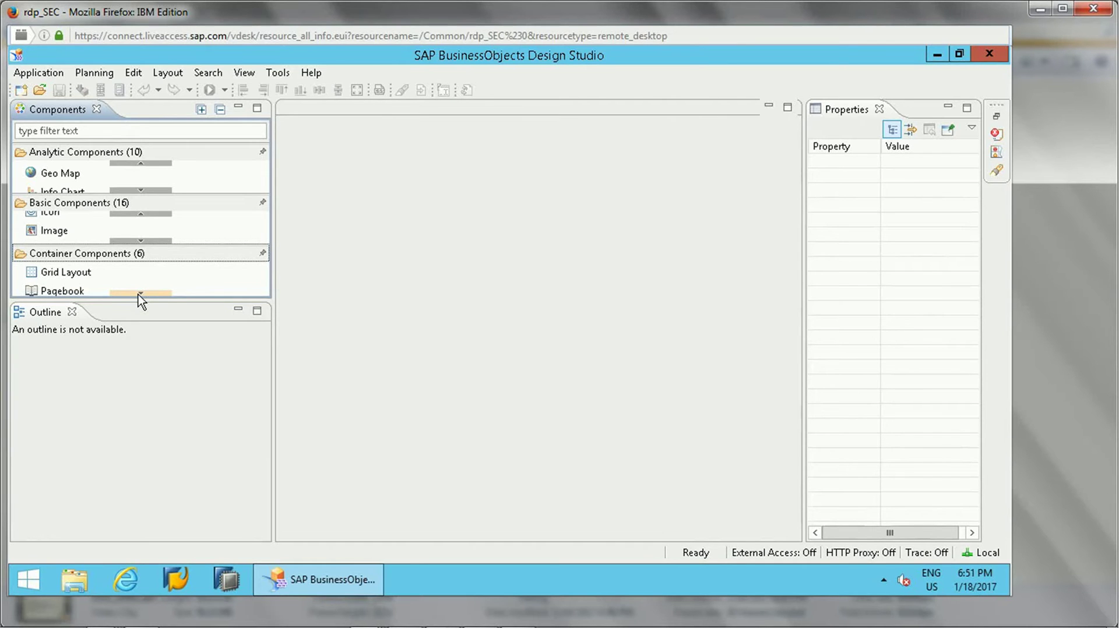
{"action": "left_click", "coordinate": [141, 293]}
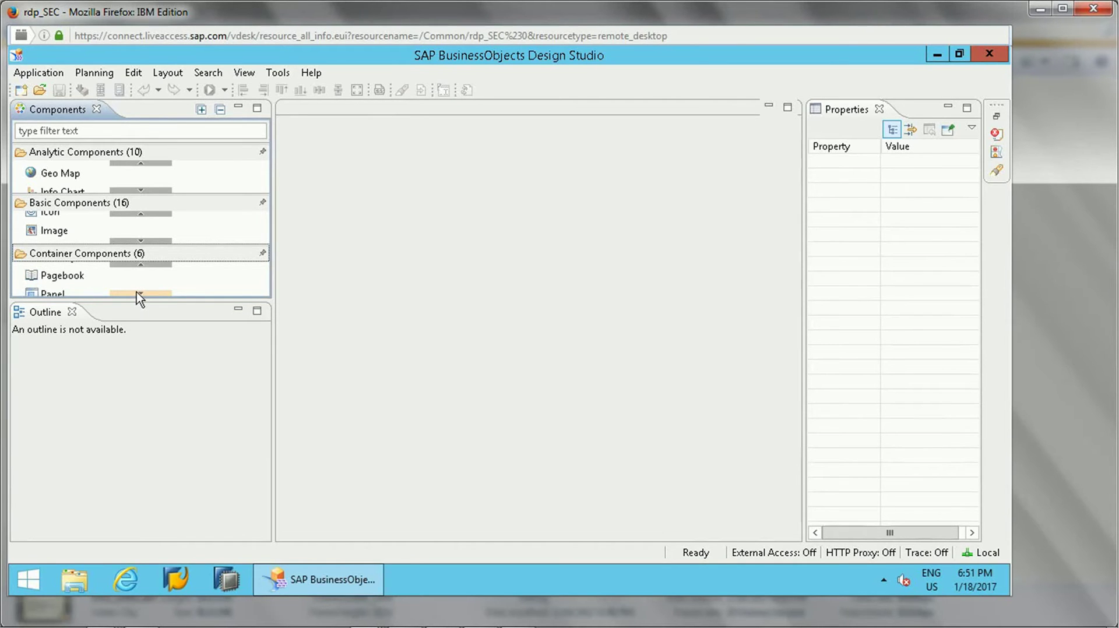
{"action": "left_click", "coordinate": [138, 295]}
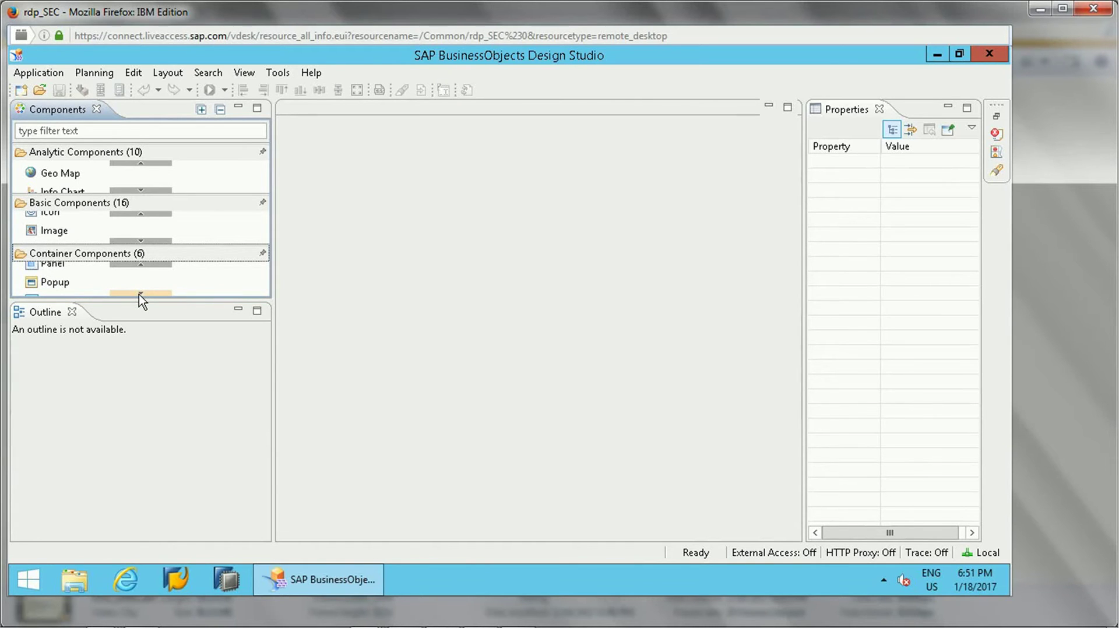
{"action": "left_click", "coordinate": [138, 295]}
{"action": "left_click", "coordinate": [139, 295]}
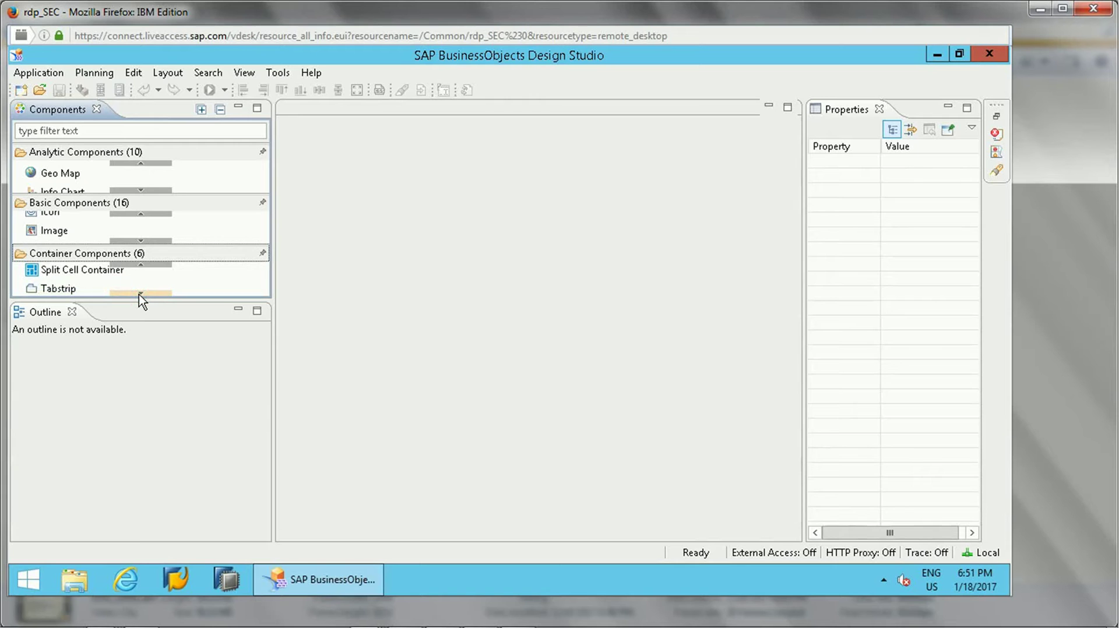
{"action": "left_click", "coordinate": [139, 295]}
{"action": "left_click", "coordinate": [139, 294]}
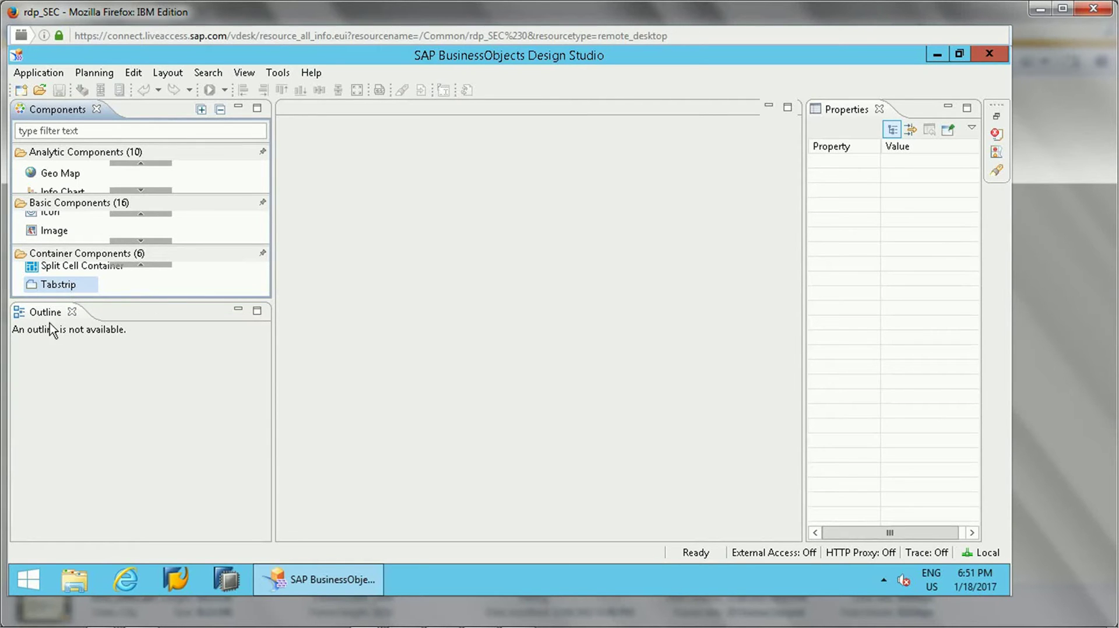
{"action": "left_click", "coordinate": [69, 362]}
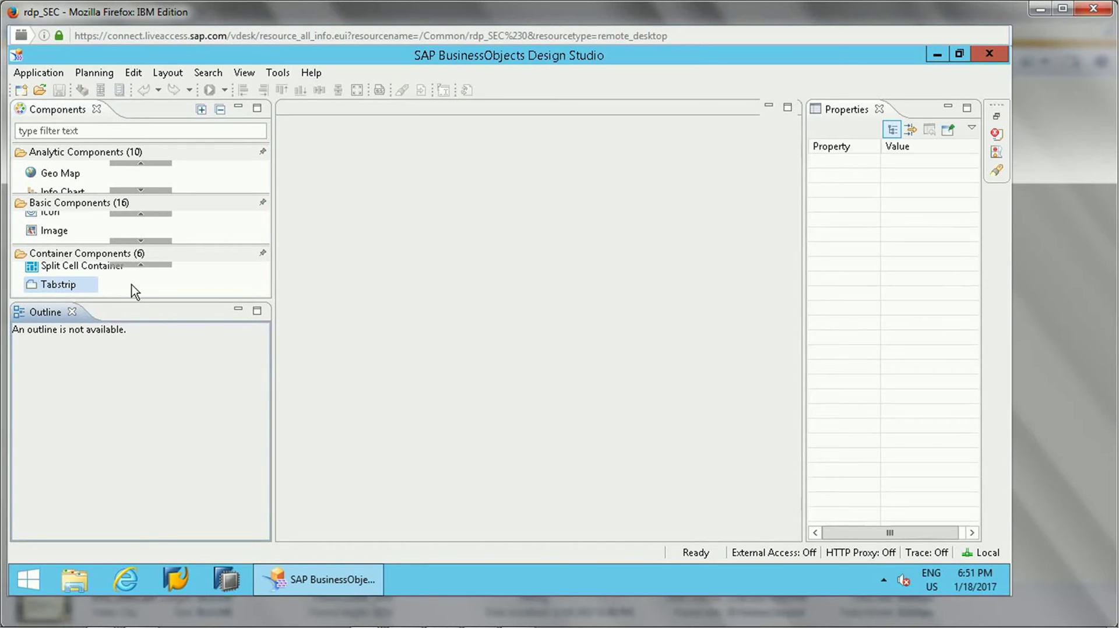
{"action": "left_click", "coordinate": [43, 285]}
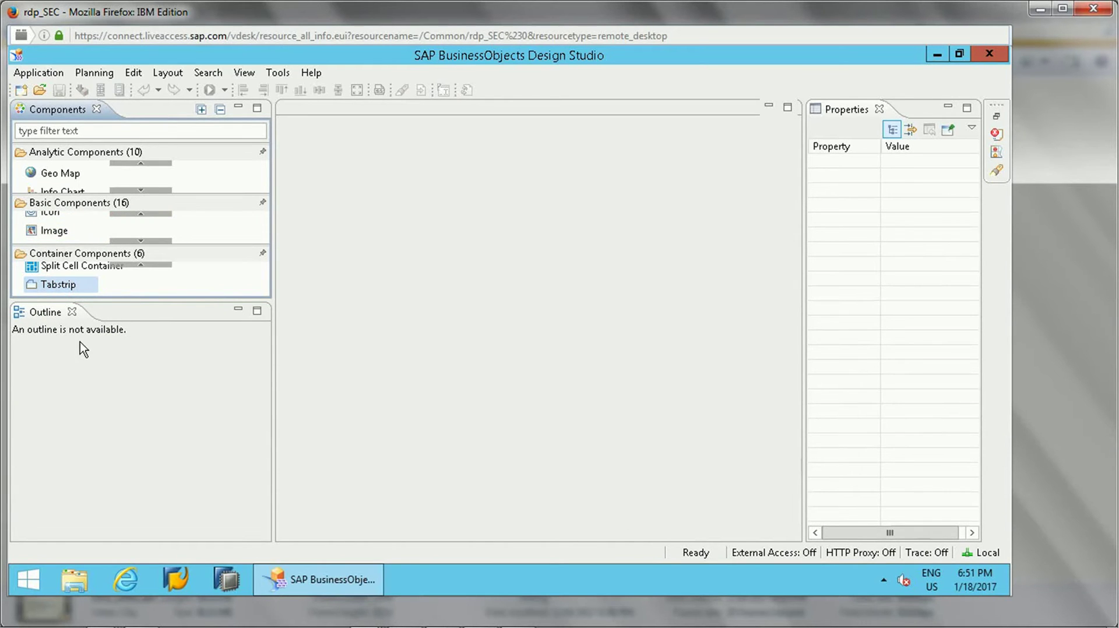
- Reopen the New Application dialog via Application > New and name it TEST_SAMPLE_DASHBOARD_APPLICATION
{"action": "left_click", "coordinate": [21, 91]}
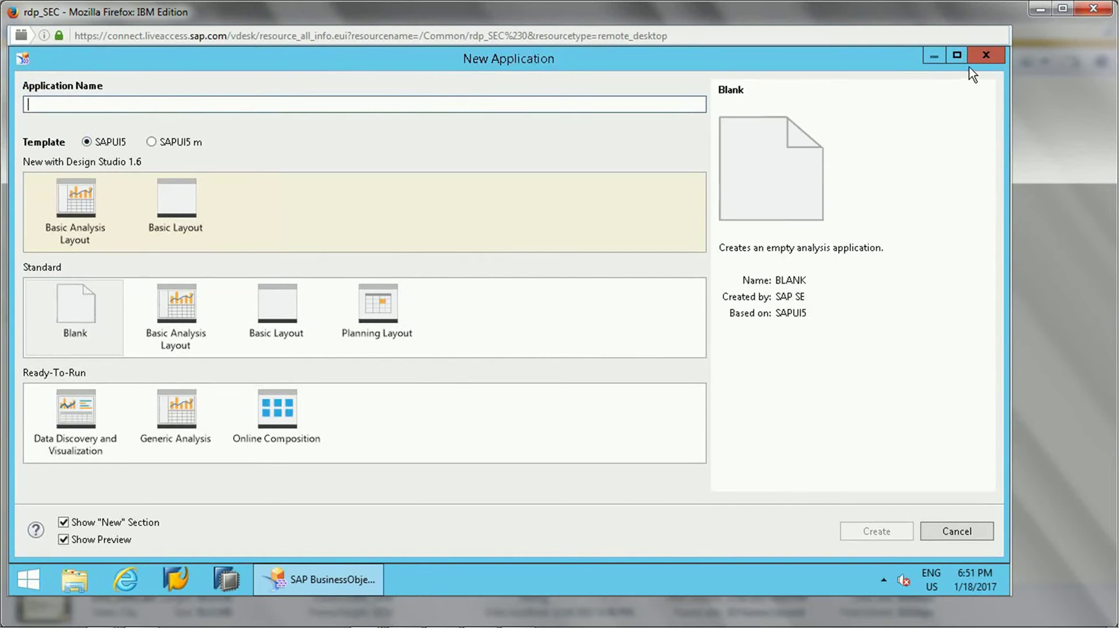
{"action": "left_click", "coordinate": [984, 57]}
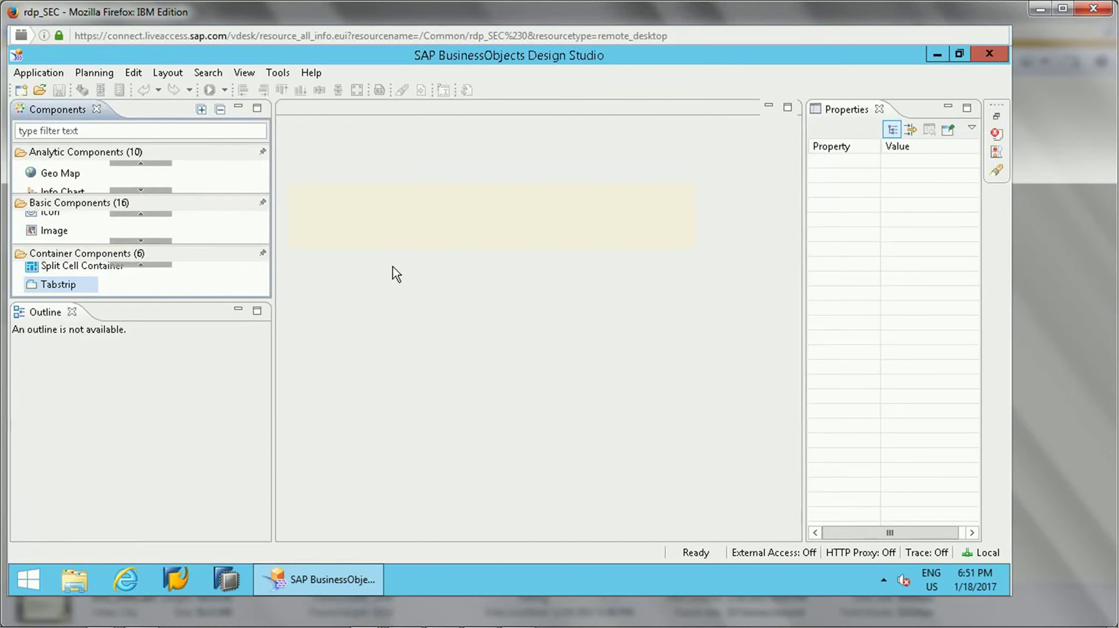
{"action": "left_click", "coordinate": [32, 77]}
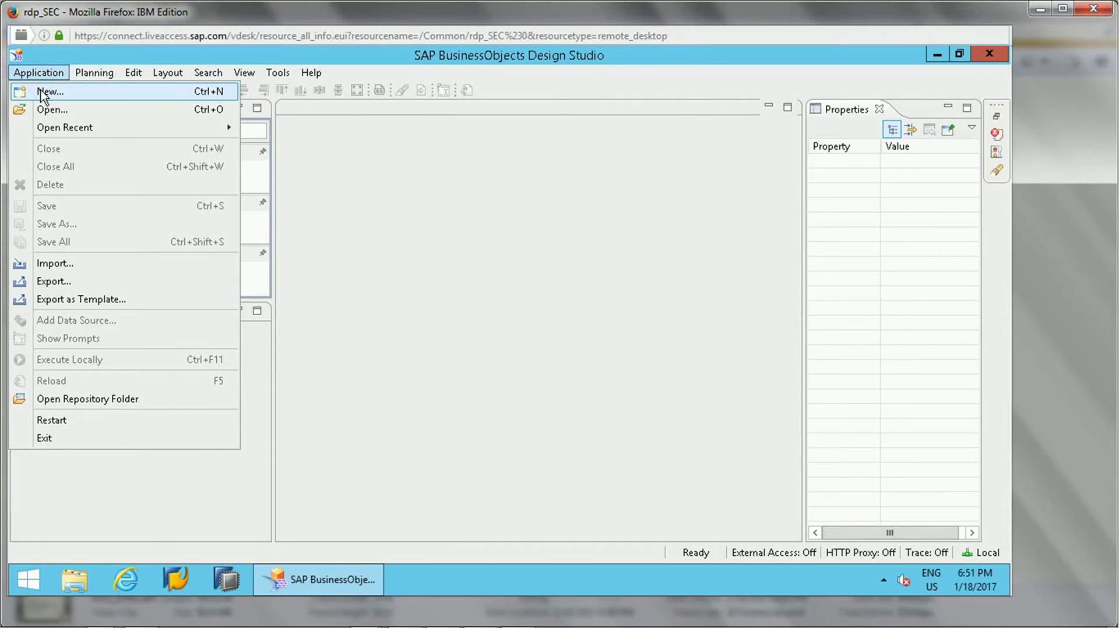
{"action": "left_click", "coordinate": [42, 93]}
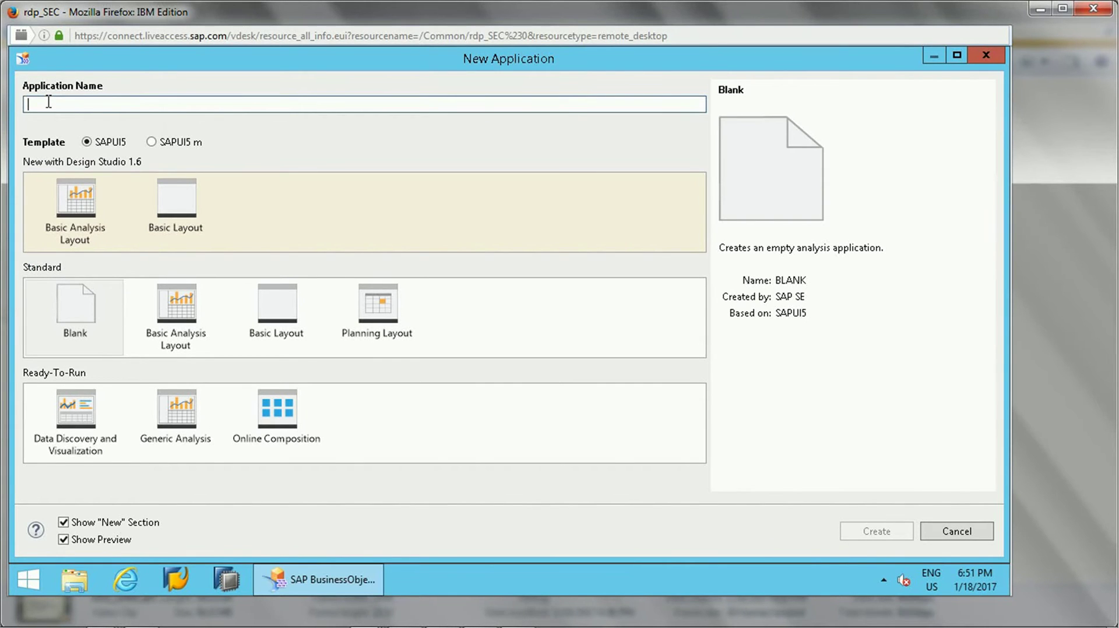
{"action": "type", "text": "T"}
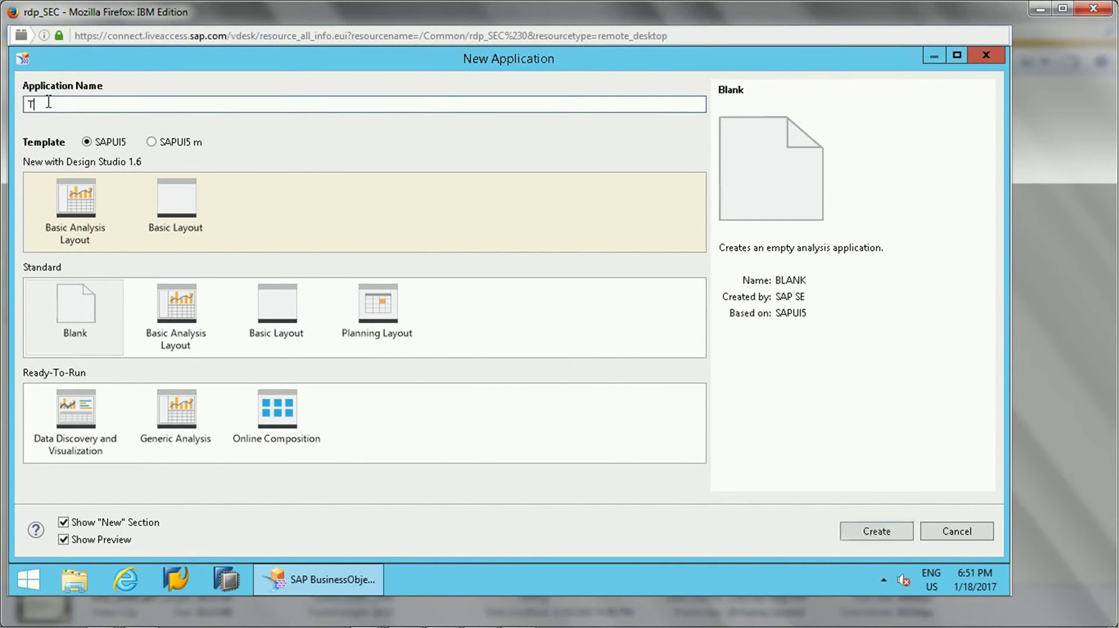
{"action": "type", "text": "EST_SAMPLE_DASHBOARD_APPLICATION"}
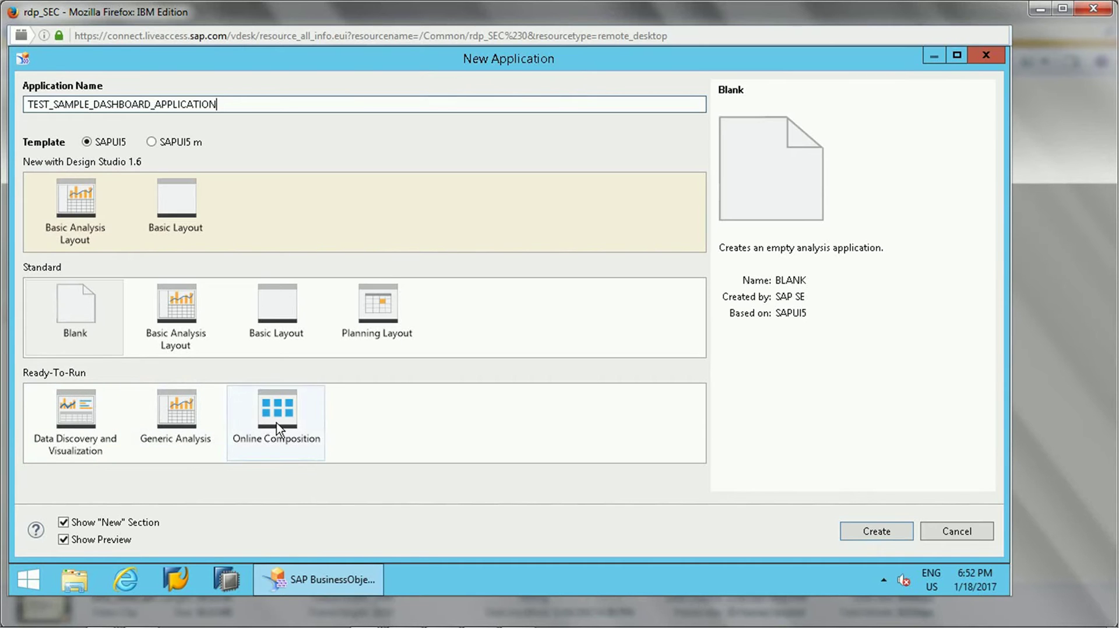
- Pick the SAPUI5 Basic Analysis Layout template and create the application
{"action": "left_click", "coordinate": [153, 143]}
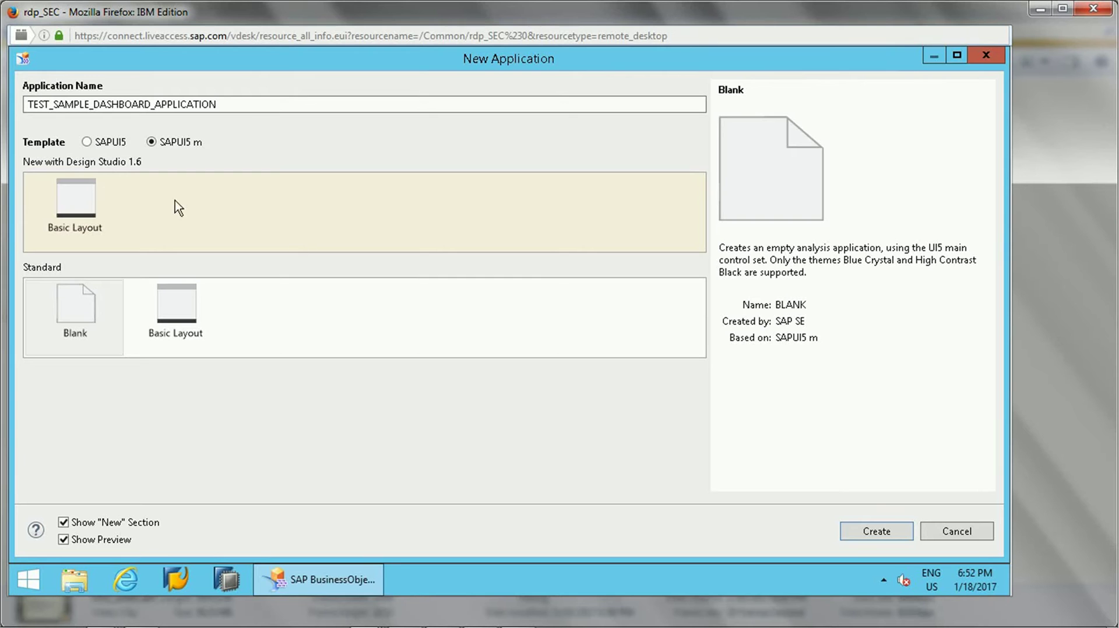
{"action": "left_click", "coordinate": [99, 144]}
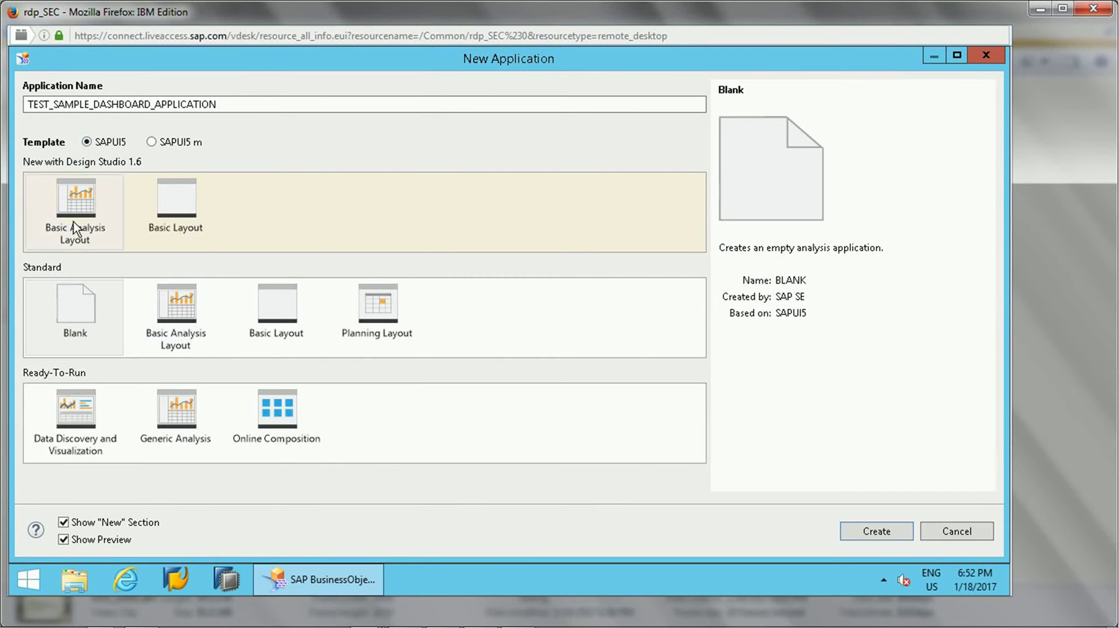
{"action": "left_click", "coordinate": [85, 234]}
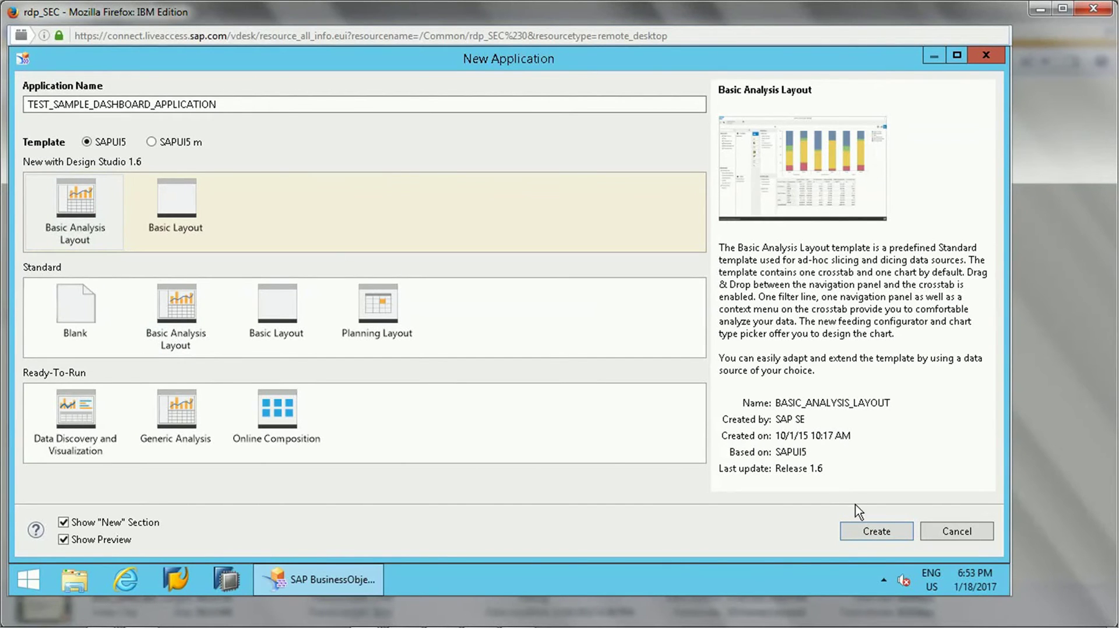
{"action": "left_click", "coordinate": [877, 533]}
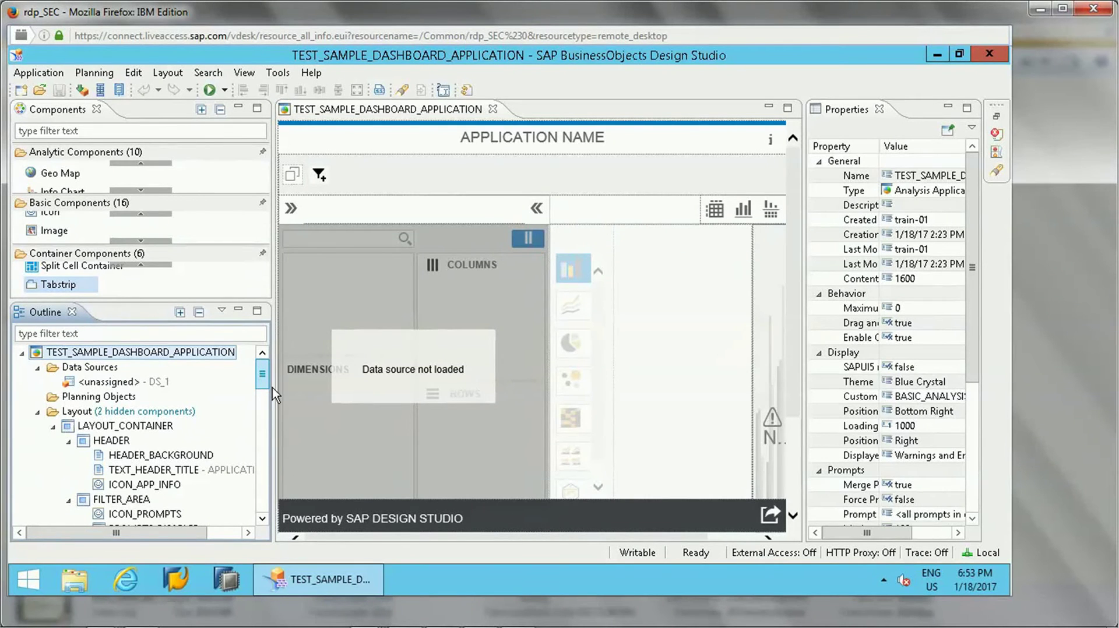
- Collapse Layout, Data Sources and Technical Components, check DS_1 under Data Sources, then select Planning Objects
{"action": "left_click_drag", "start_coordinate": [263, 382], "coordinate": [266, 348]}
{"action": "left_click", "coordinate": [37, 411]}
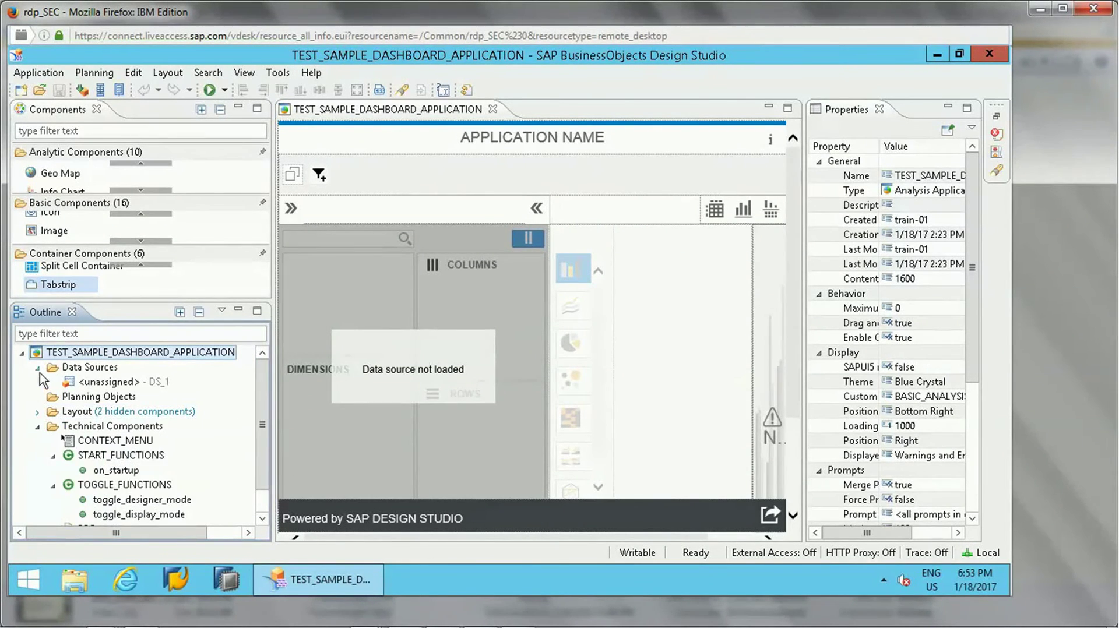
{"action": "left_click", "coordinate": [37, 367]}
{"action": "left_click", "coordinate": [37, 411]}
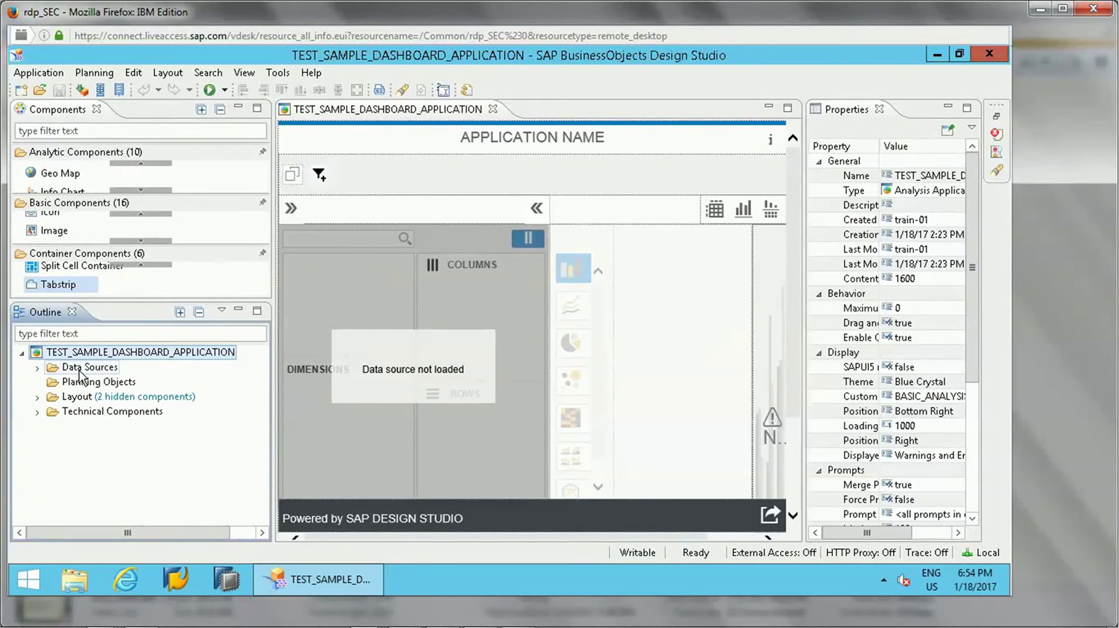
{"action": "double_click", "coordinate": [80, 372]}
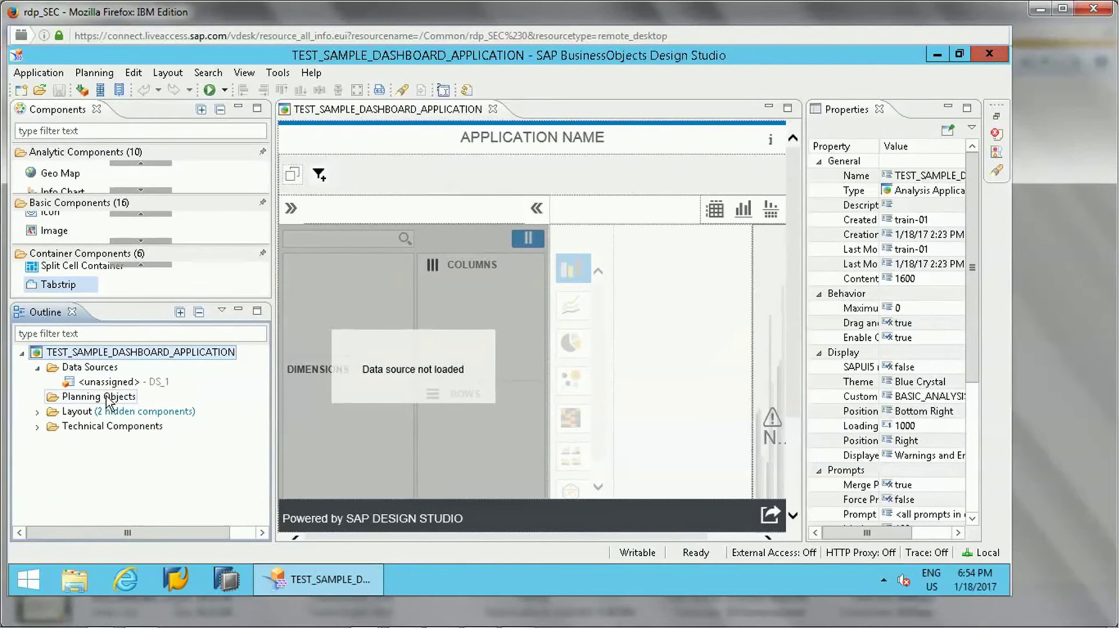
{"action": "left_click", "coordinate": [37, 370]}
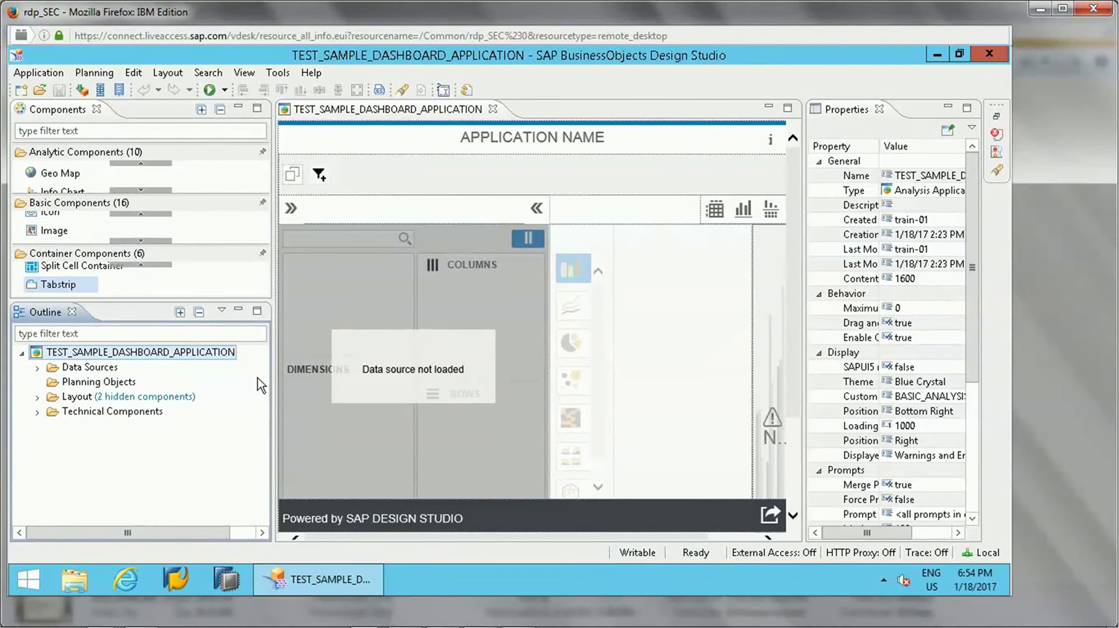
{"action": "left_click", "coordinate": [81, 384]}
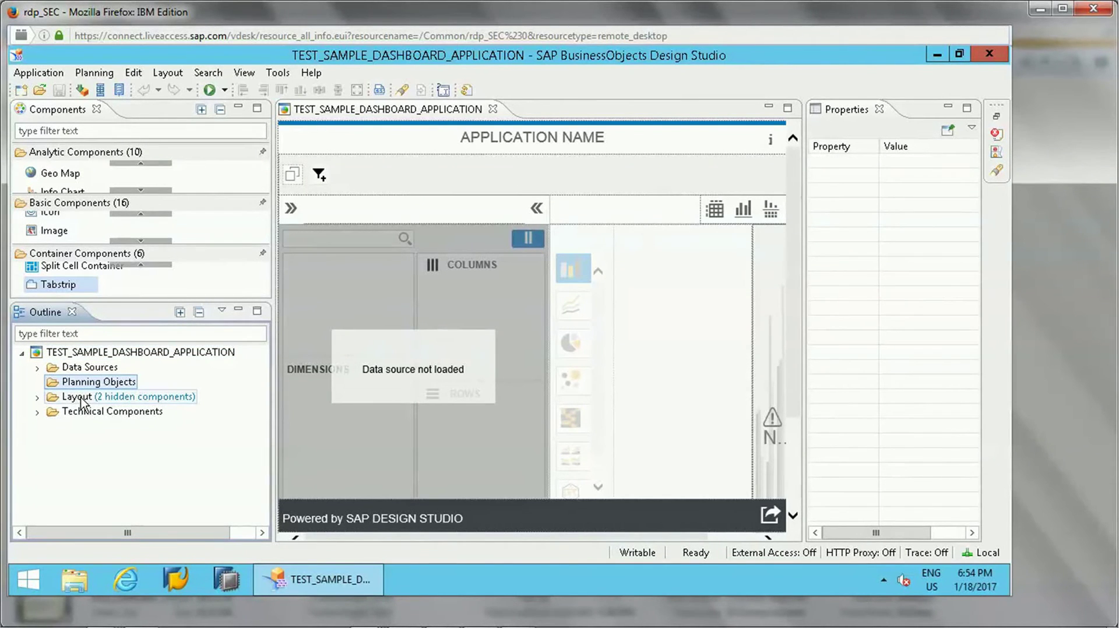
- Expand Layout and collapse its FILTER_AREA, BODY, TOOLBAR and FOOTER branches
{"action": "left_click", "coordinate": [82, 398]}
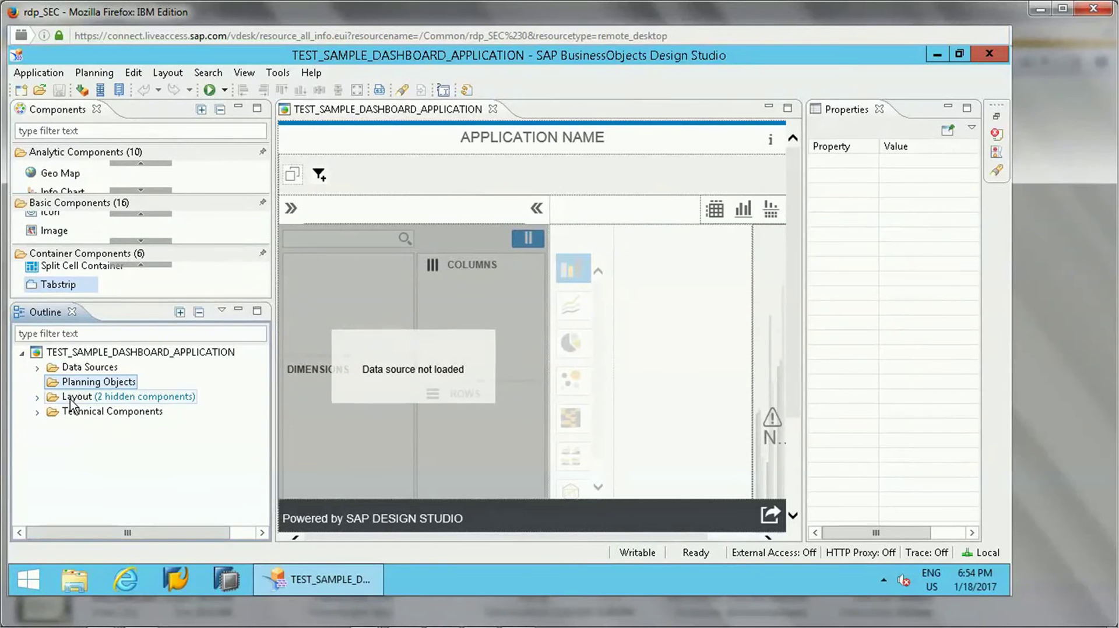
{"action": "left_click", "coordinate": [37, 397]}
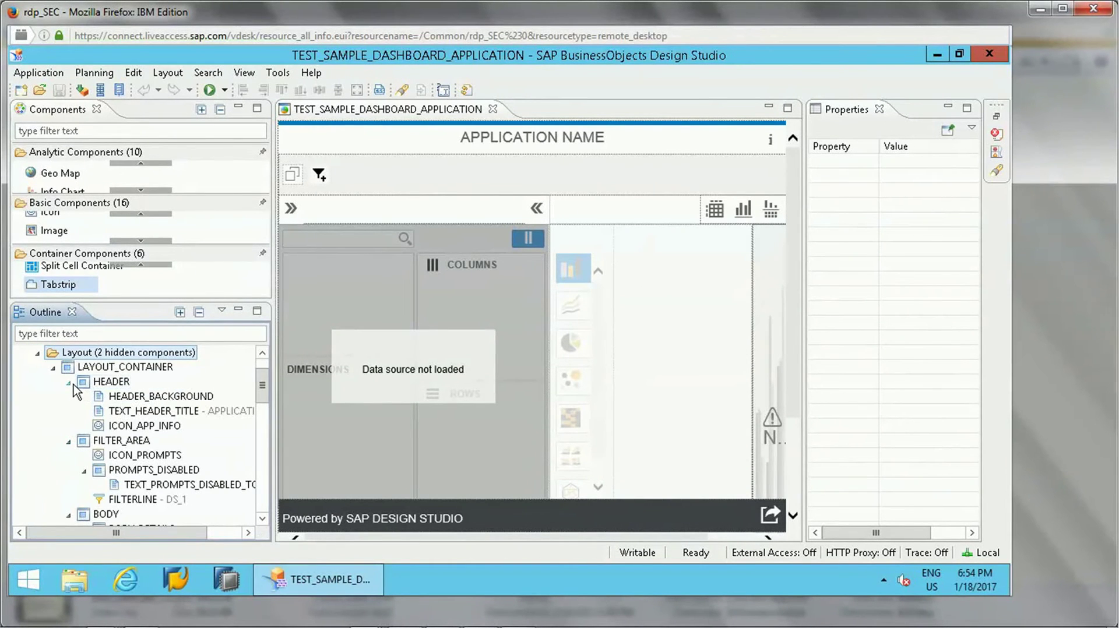
{"action": "left_click", "coordinate": [68, 442]}
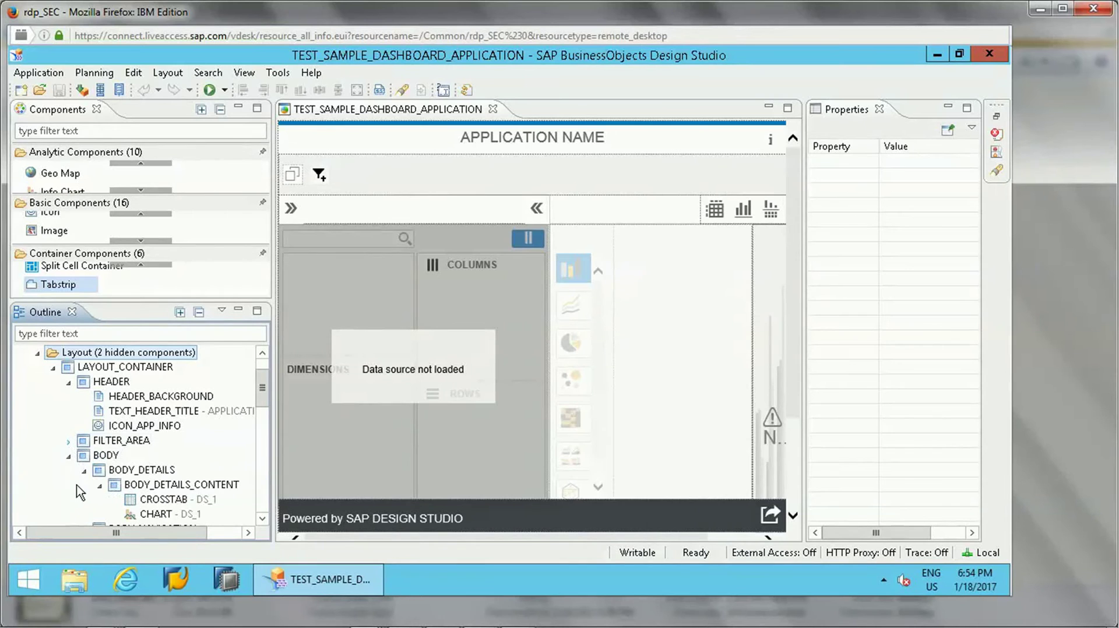
{"action": "left_click", "coordinate": [69, 456]}
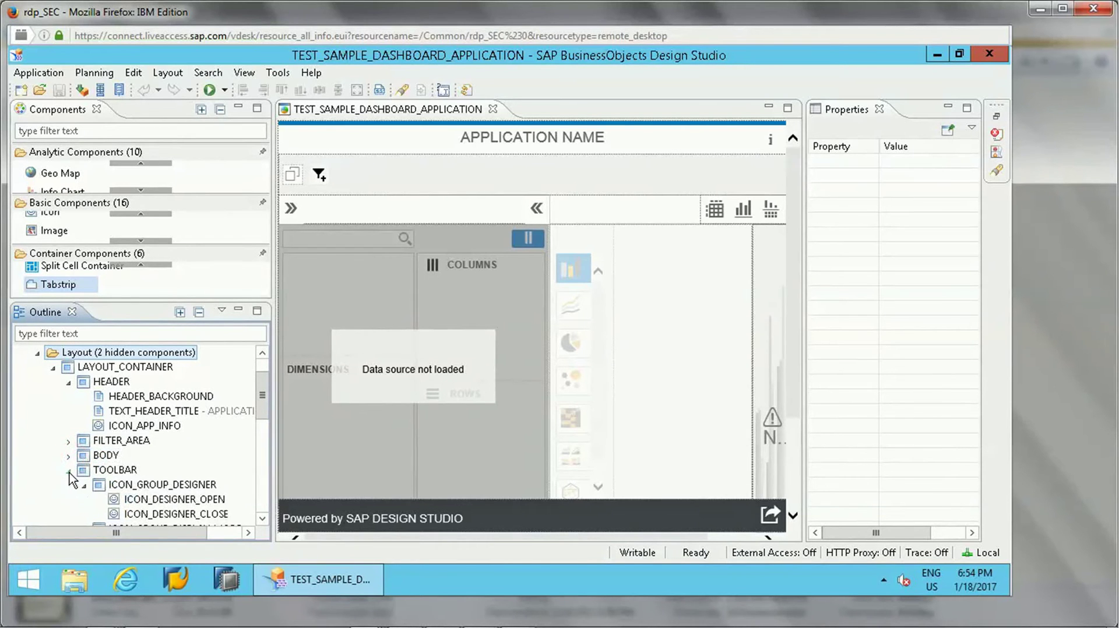
{"action": "left_click", "coordinate": [69, 471]}
{"action": "left_click", "coordinate": [69, 486]}
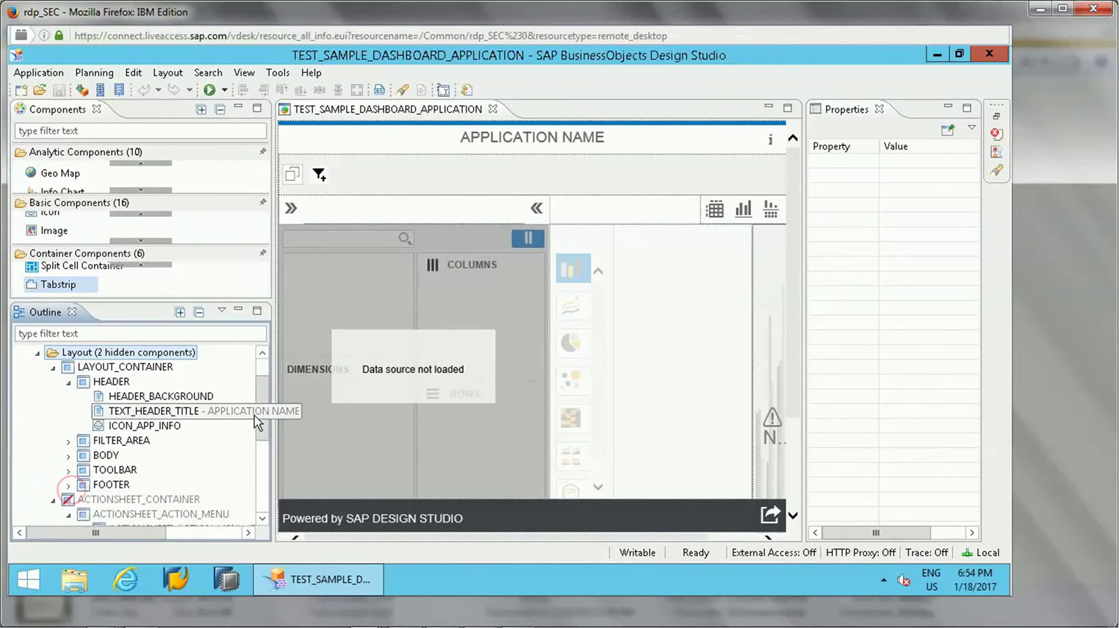
- Collapse HEADER, LAYOUT_CONTAINER and Layout, then expand Technical Components
{"action": "left_click_drag", "start_coordinate": [262, 449], "coordinate": [252, 385]}
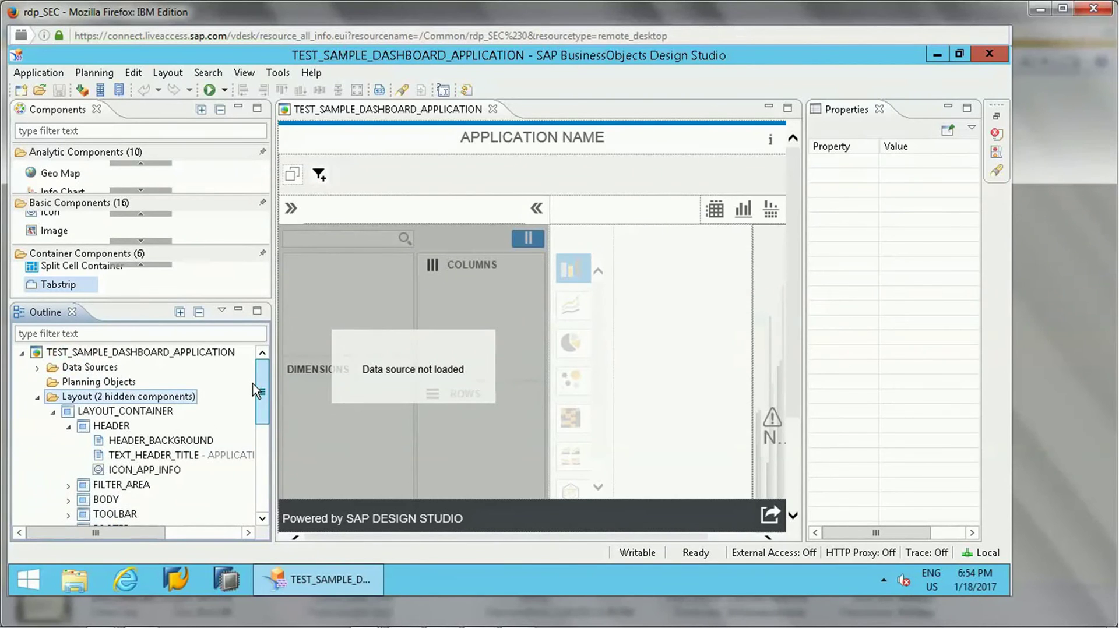
{"action": "left_click", "coordinate": [68, 426]}
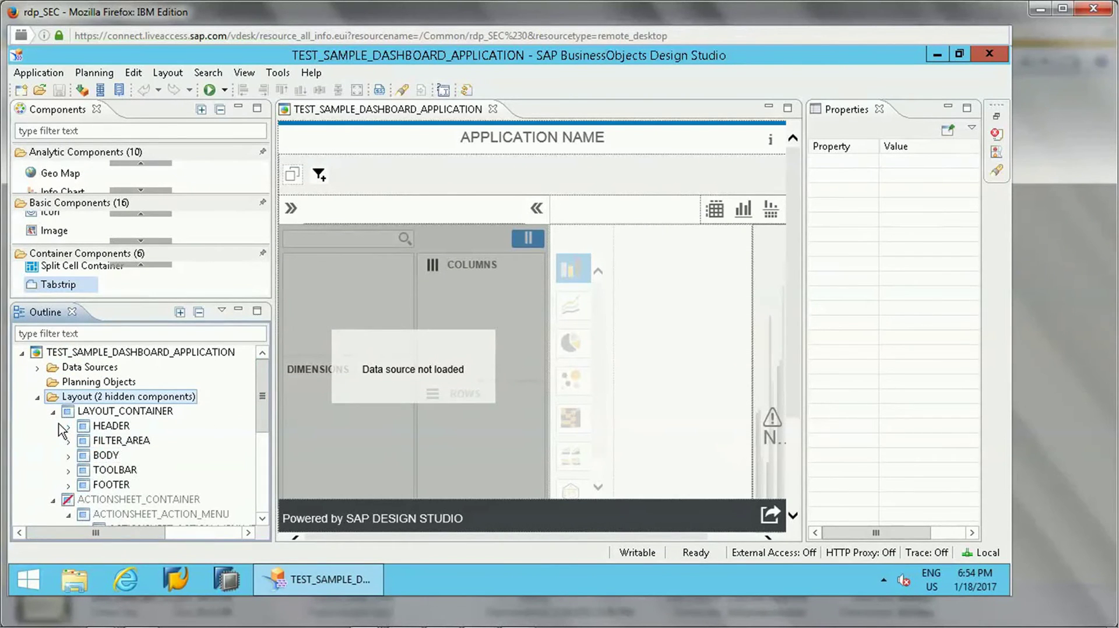
{"action": "left_click", "coordinate": [53, 412]}
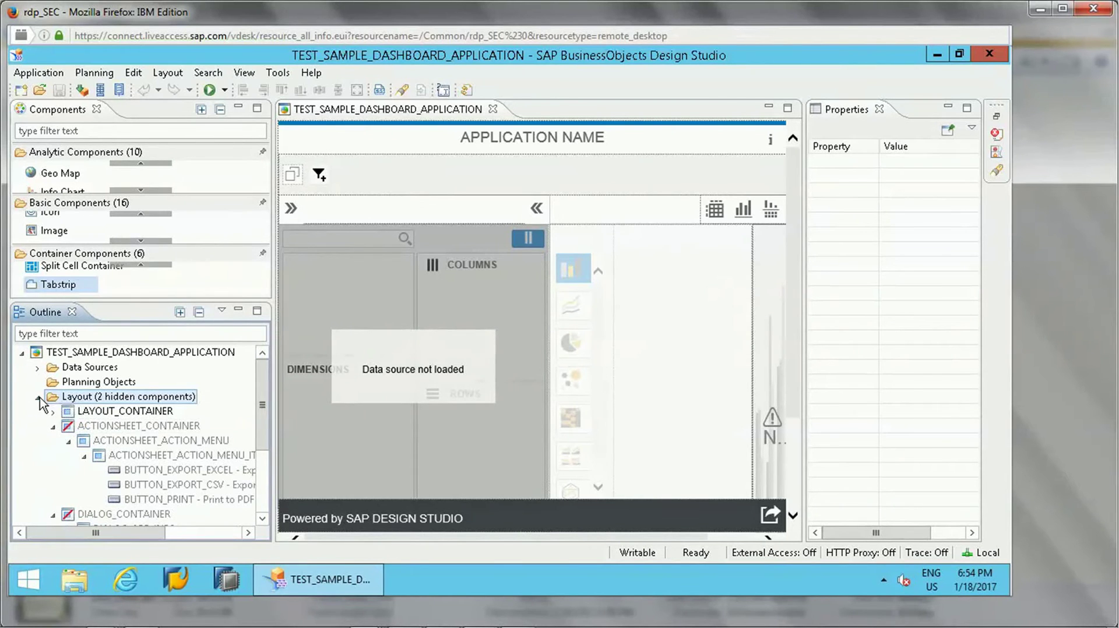
{"action": "left_click", "coordinate": [38, 398]}
{"action": "left_click", "coordinate": [38, 411]}
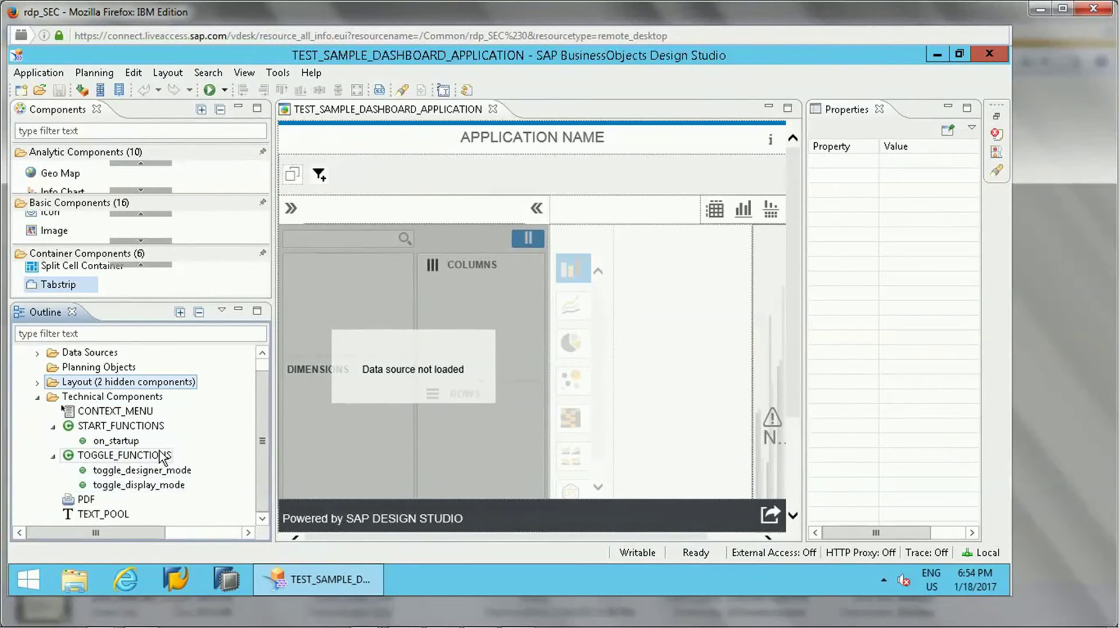
- Review properties of START_FUNCTIONS, on_startup, both toggle functions, PDF and TEXT_POOL
{"action": "left_click", "coordinate": [124, 430]}
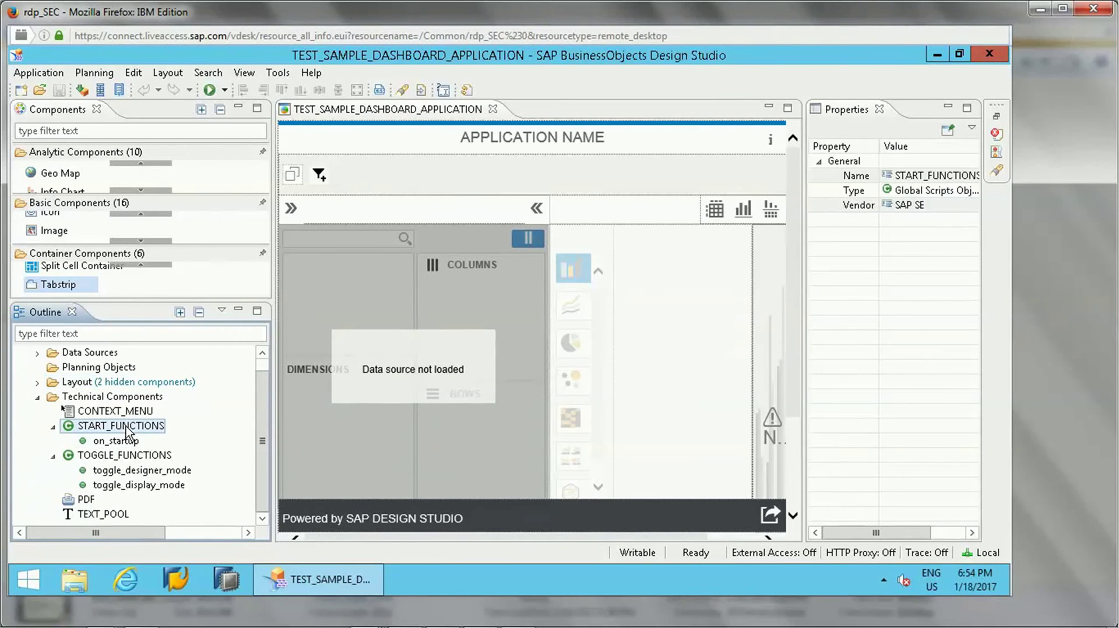
{"action": "left_click", "coordinate": [119, 442]}
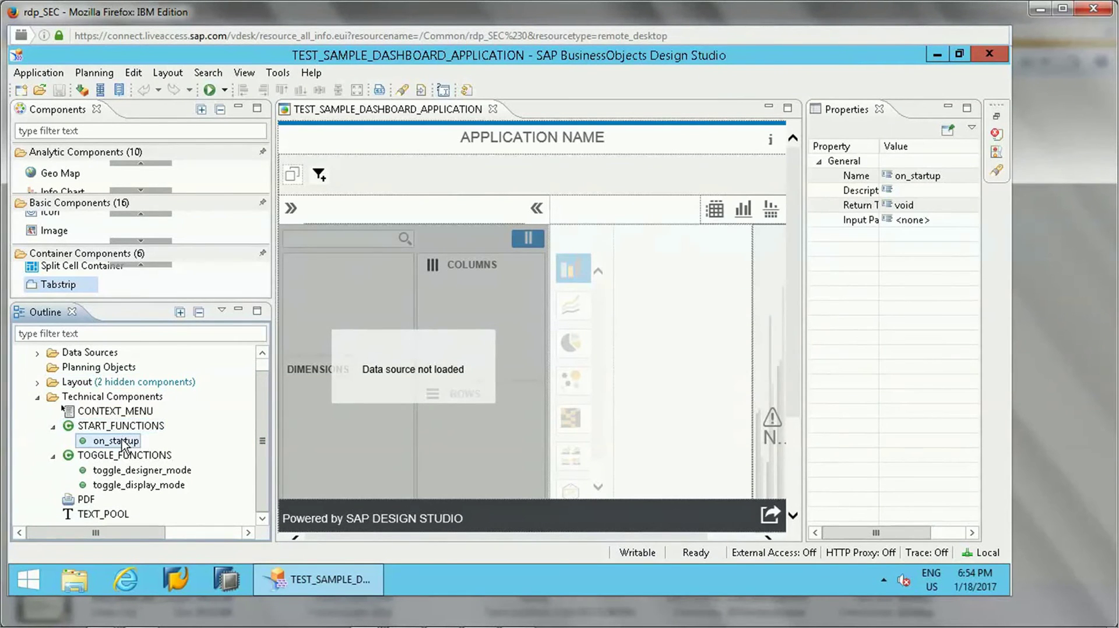
{"action": "left_click", "coordinate": [121, 473]}
{"action": "left_click", "coordinate": [123, 485]}
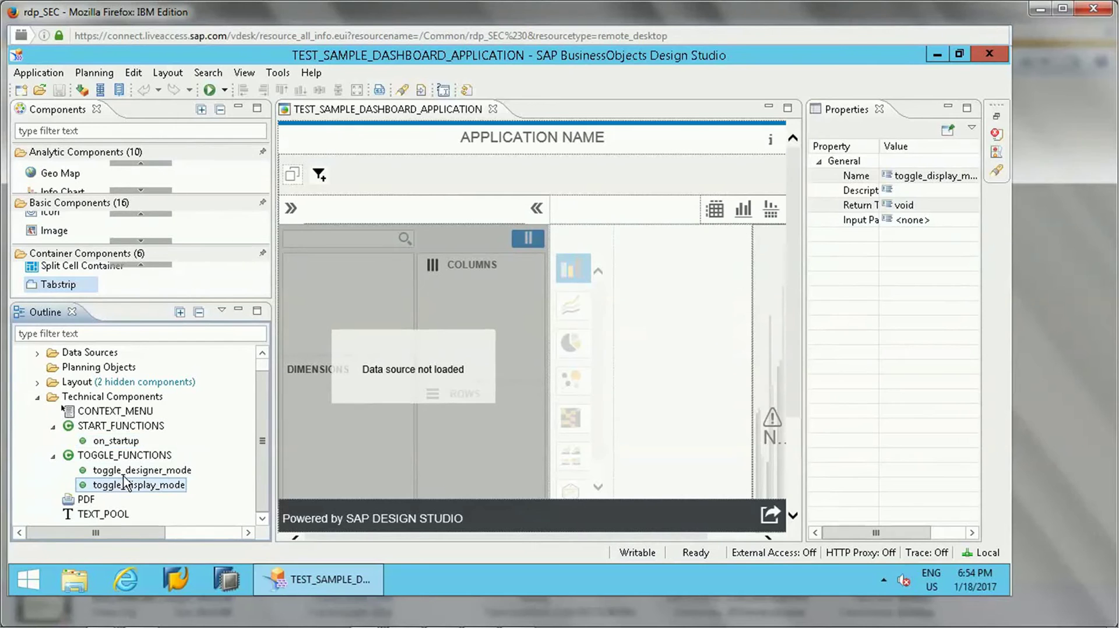
{"action": "left_click", "coordinate": [124, 473]}
{"action": "left_click", "coordinate": [88, 500]}
{"action": "left_click", "coordinate": [93, 515]}
- Recheck TOGGLE_FUNCTIONS and START_FUNCTIONS properties, then collapse Technical Components
{"action": "left_click", "coordinate": [125, 455]}
{"action": "left_click", "coordinate": [132, 427]}
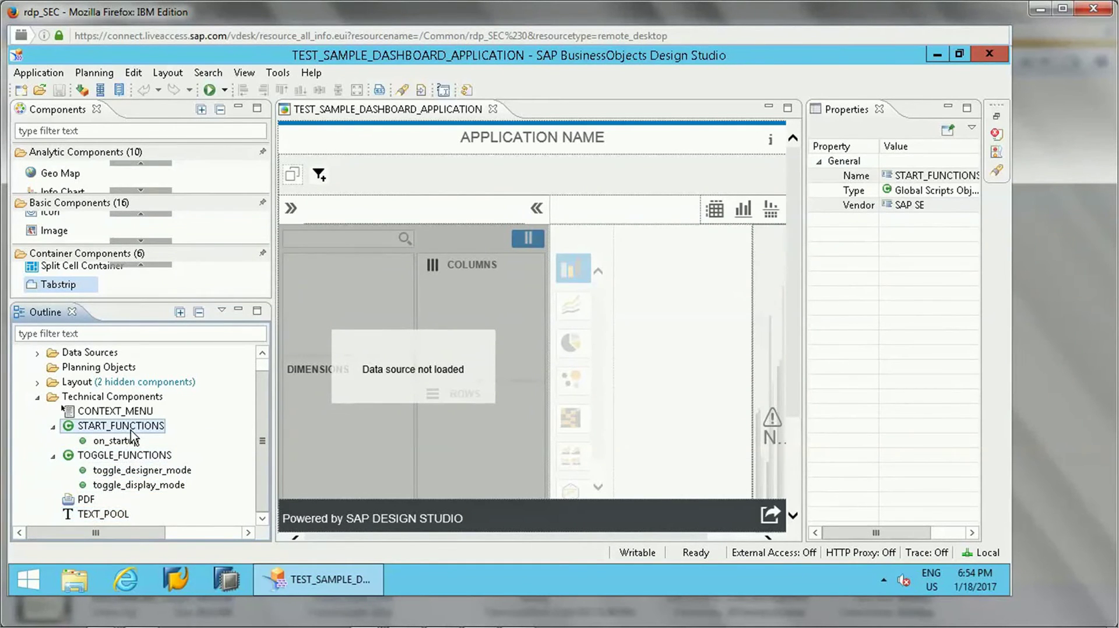
{"action": "left_click", "coordinate": [37, 397]}
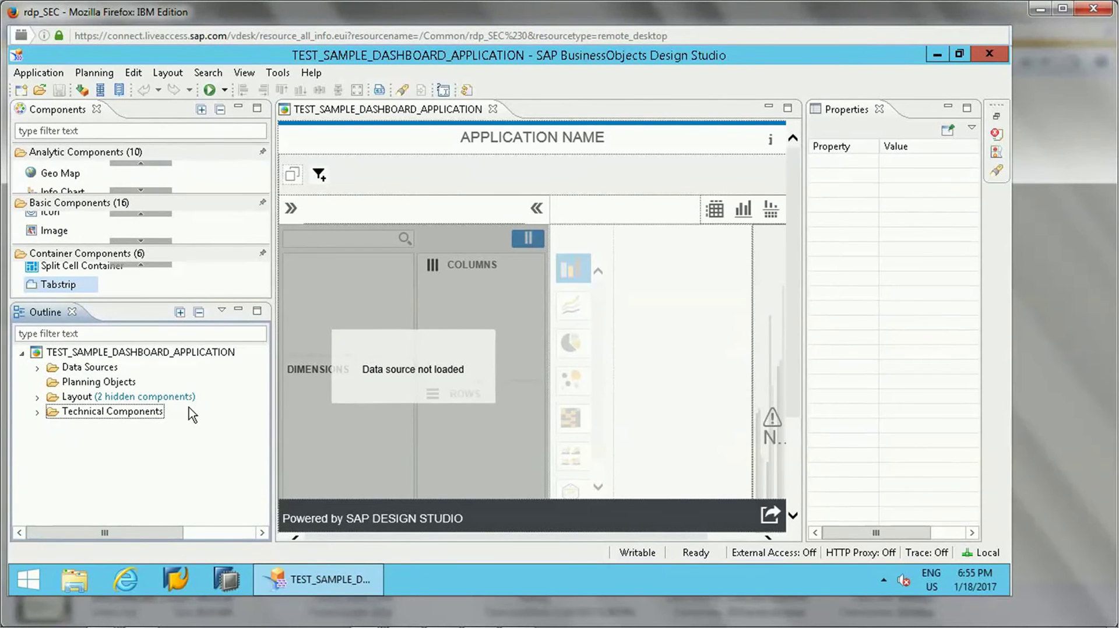
- Expand the Technical Components and Layout groups to inspect START_FUNCTIONS and the action sheet properties
{"action": "left_click", "coordinate": [37, 411]}
{"action": "left_click", "coordinate": [114, 428]}
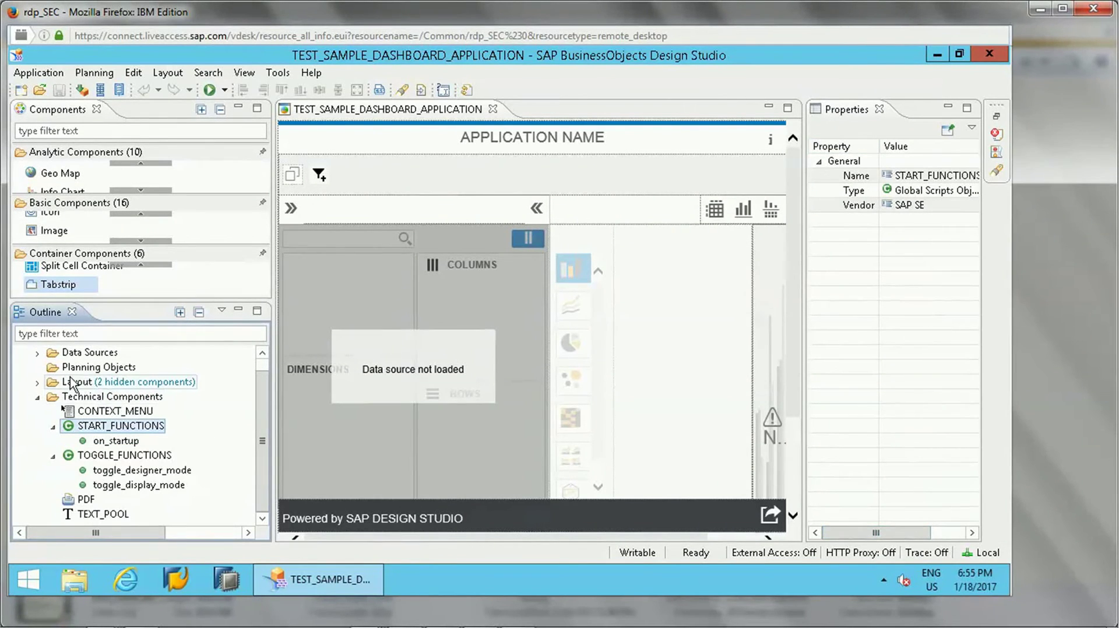
{"action": "left_click", "coordinate": [37, 382]}
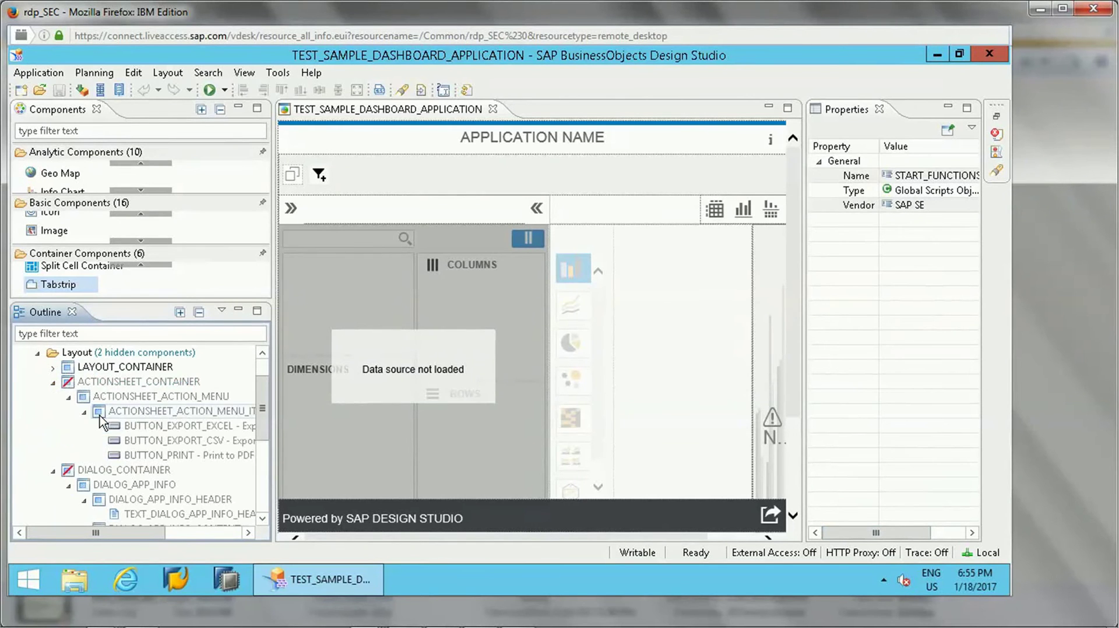
{"action": "left_click", "coordinate": [134, 382]}
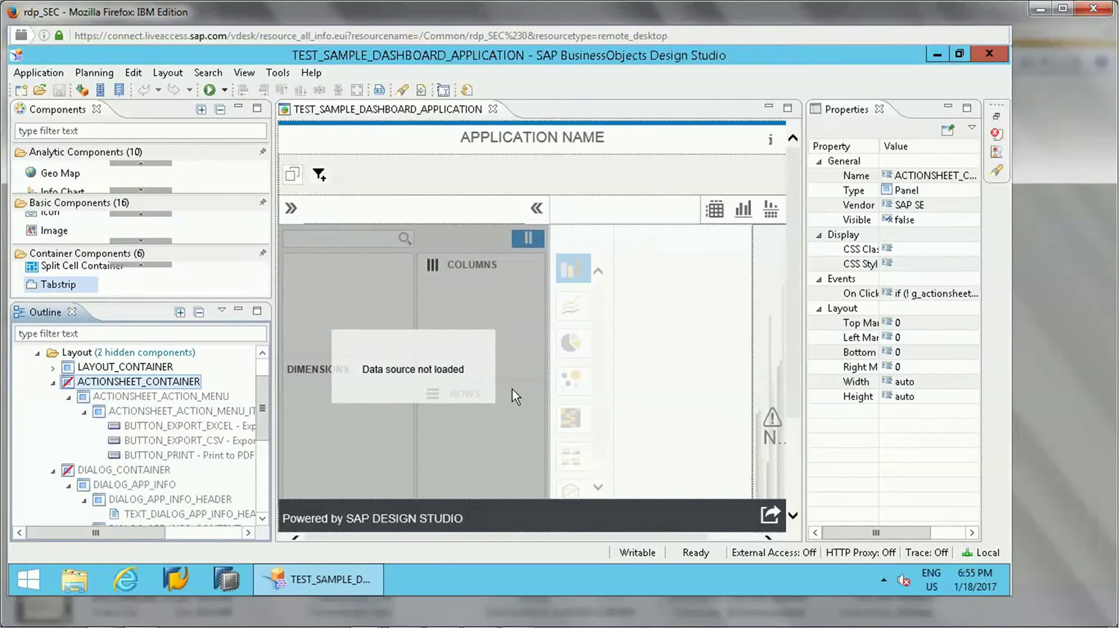
- Select LAYOUT_CONTAINER, then collapse the Analytic, Basic and Container Components groups
{"action": "left_click", "coordinate": [144, 372]}
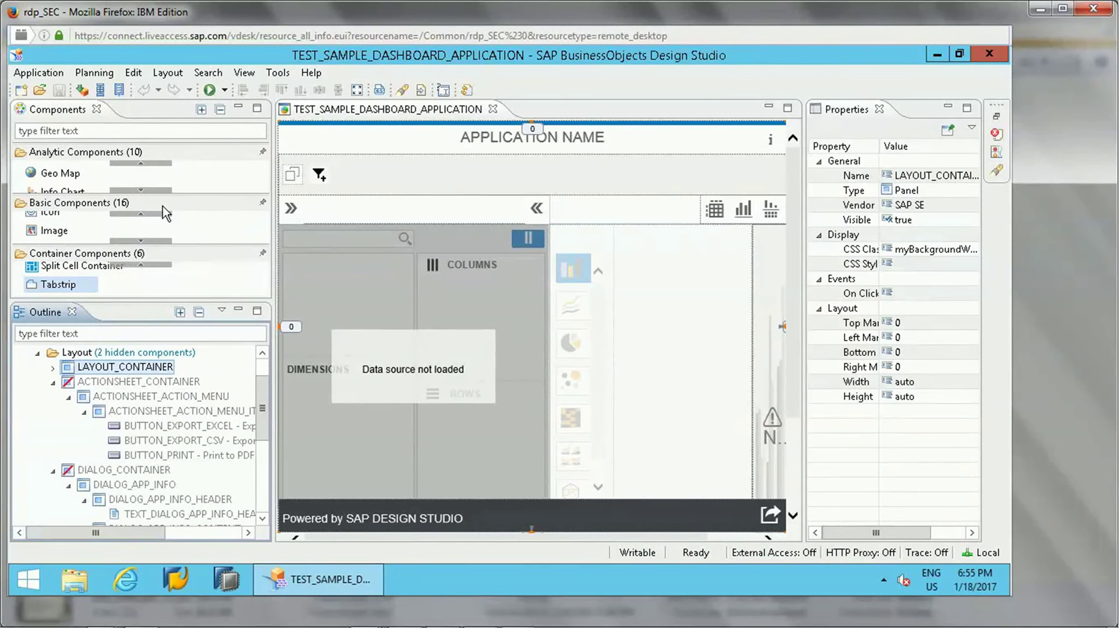
{"action": "left_click", "coordinate": [149, 153]}
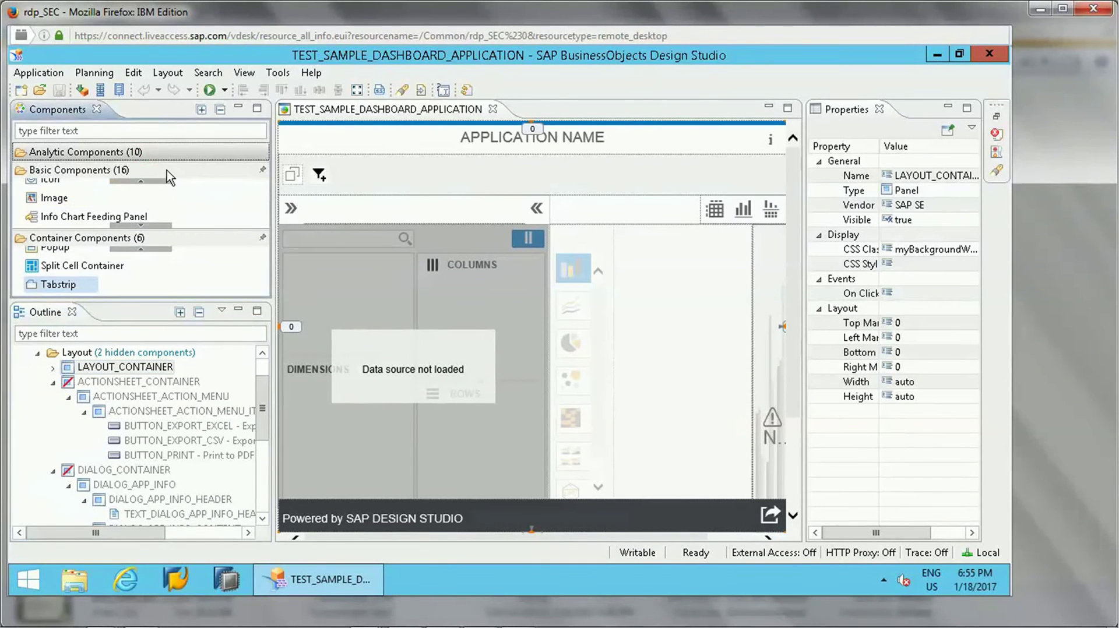
{"action": "left_click", "coordinate": [167, 170]}
{"action": "left_click", "coordinate": [178, 190]}
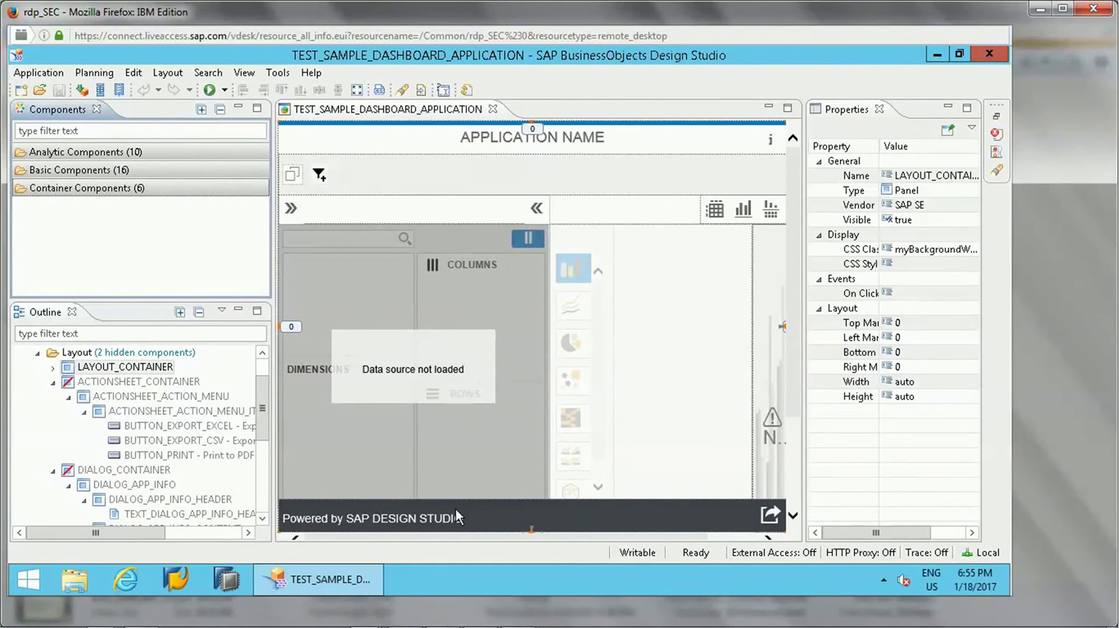
- Reset the workspace to its default layout and enlarge the Script Problems panel
{"action": "left_click", "coordinate": [244, 72]}
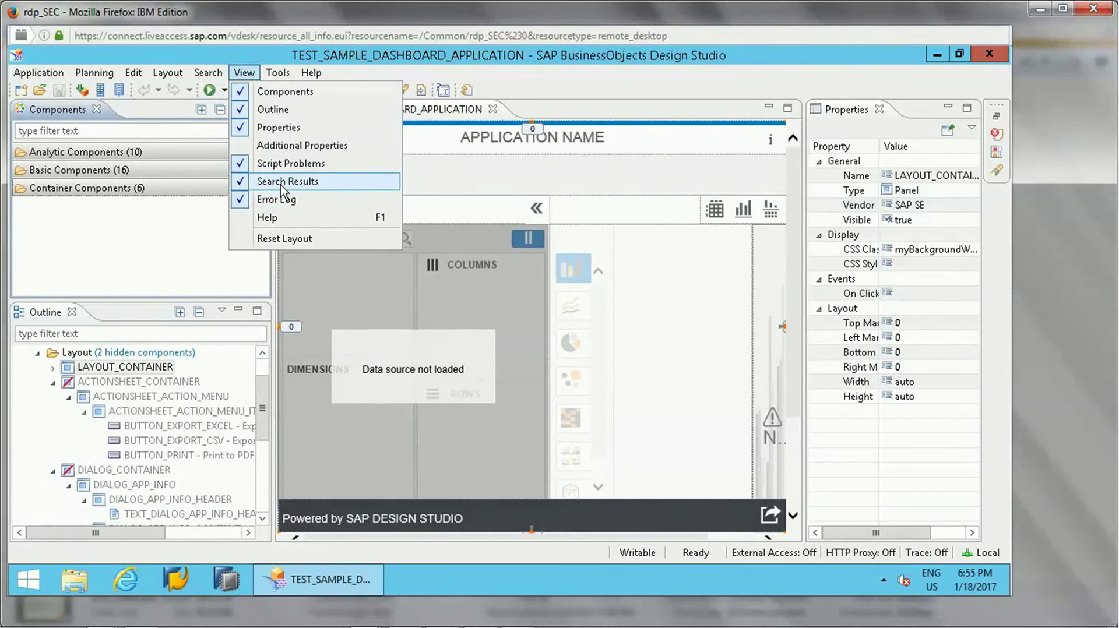
{"action": "left_click", "coordinate": [285, 238]}
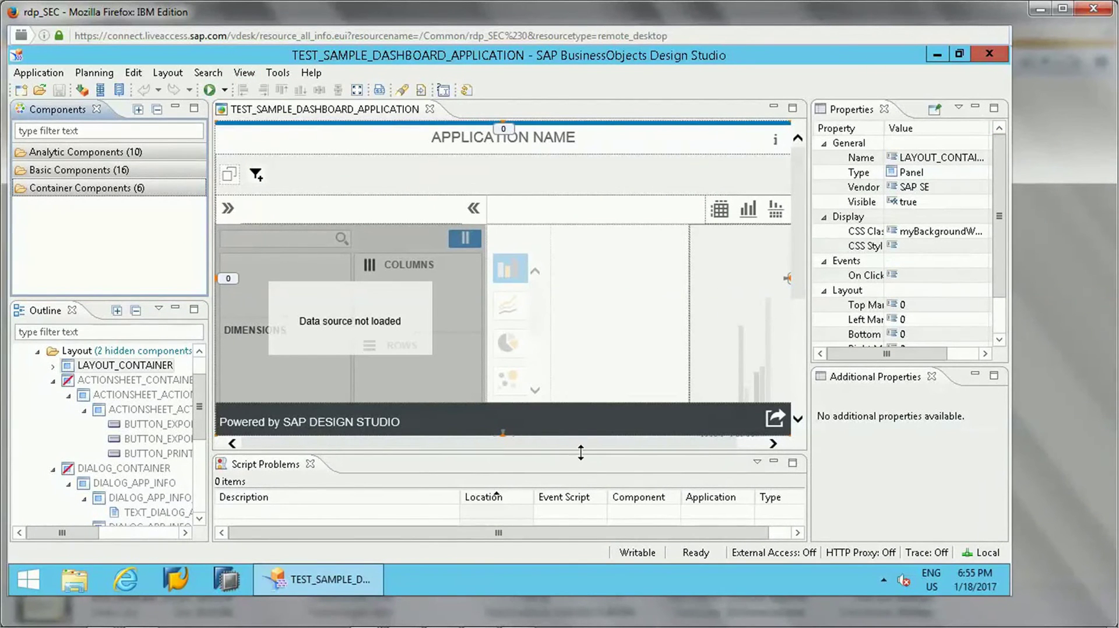
{"action": "left_click_drag", "start_coordinate": [585, 462], "coordinate": [587, 417]}
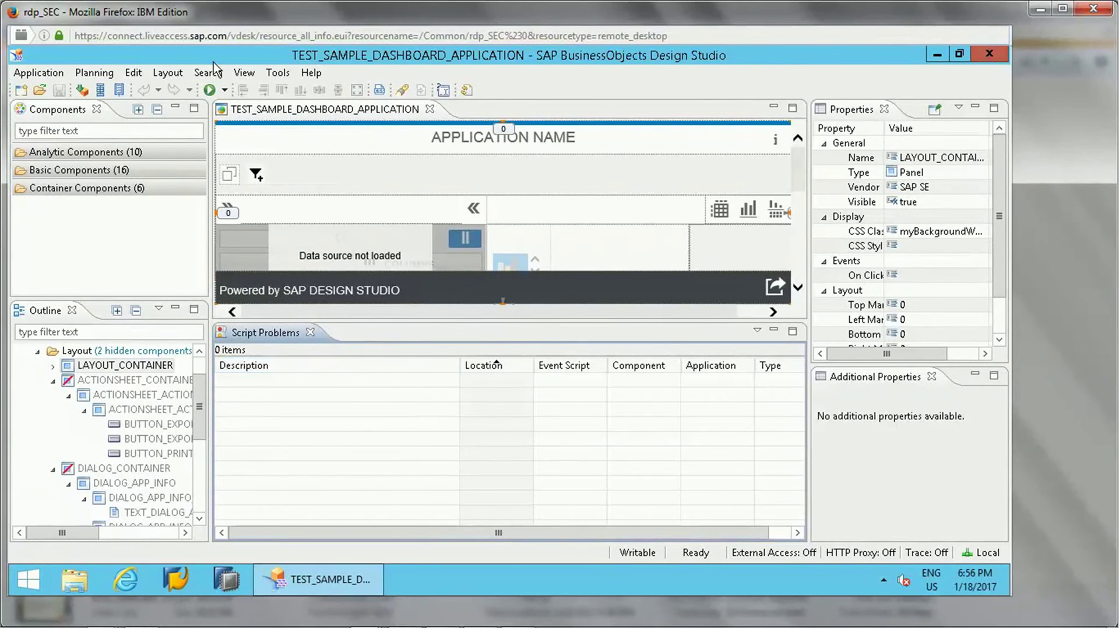
- Reopen the View menu and dismiss it without choosing anything
{"action": "left_click", "coordinate": [244, 75]}
{"action": "mouse_move", "coordinate": [217, 80]}
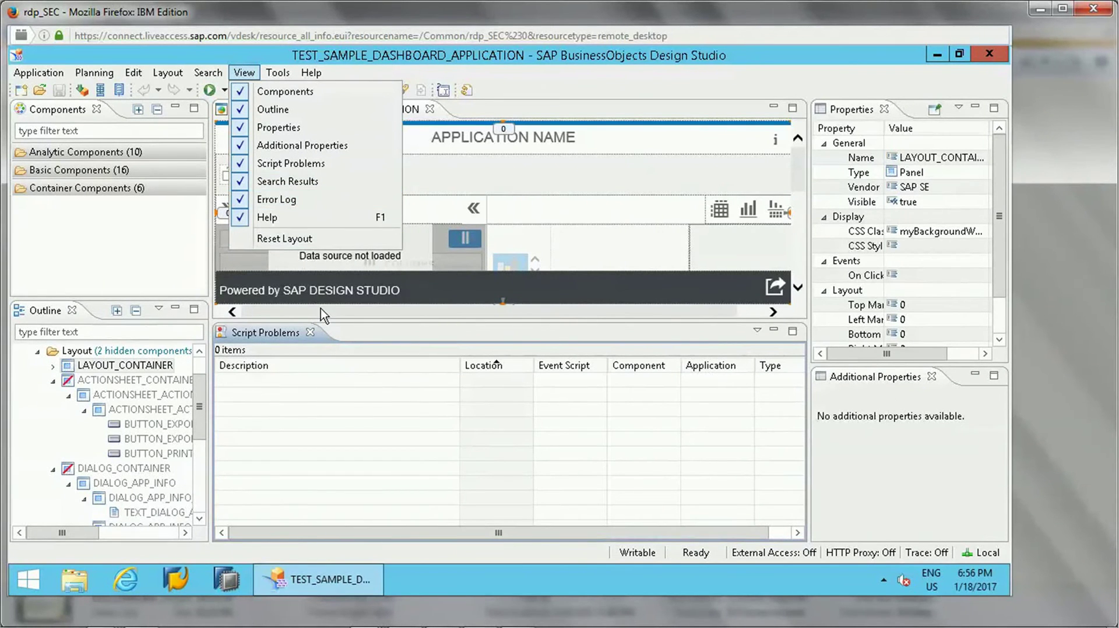
{"action": "left_click", "coordinate": [431, 451]}
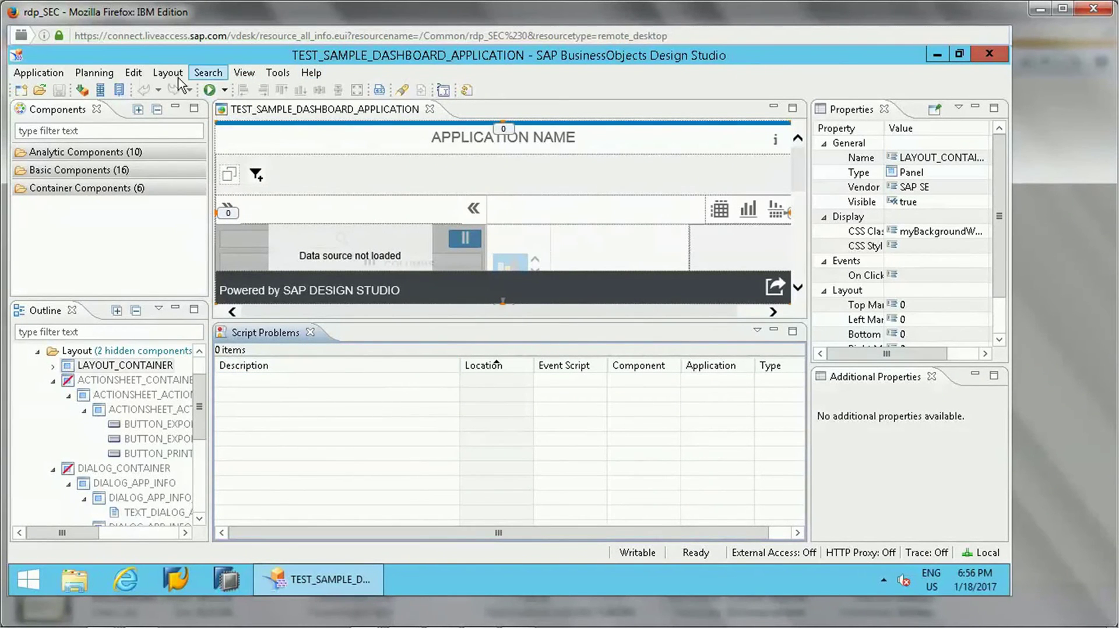
{"action": "left_click", "coordinate": [222, 92]}
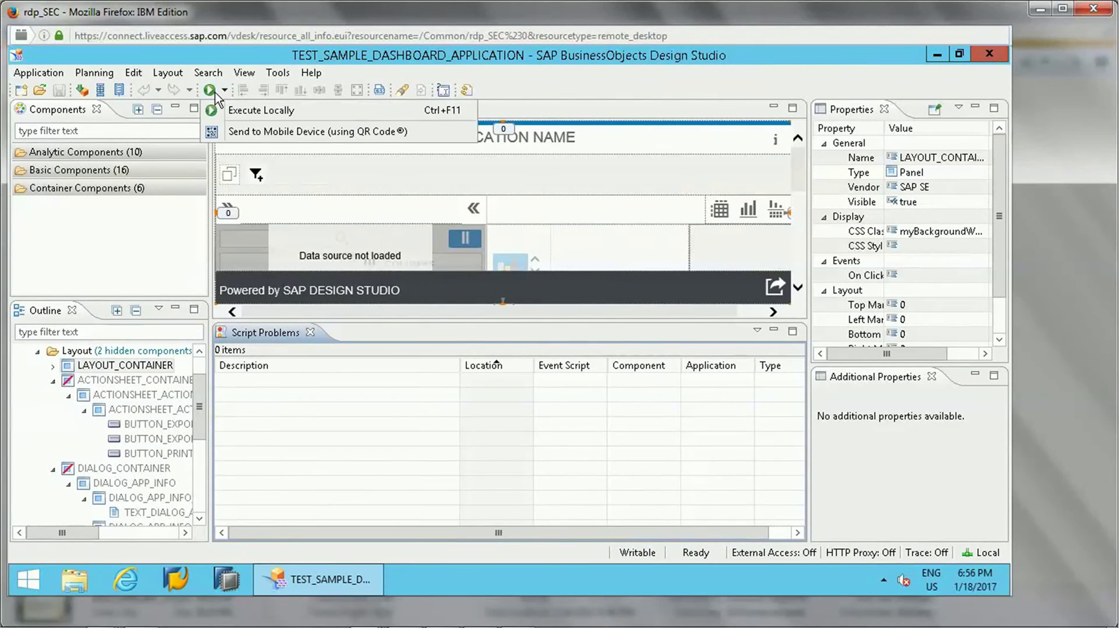
{"action": "left_click", "coordinate": [230, 109]}
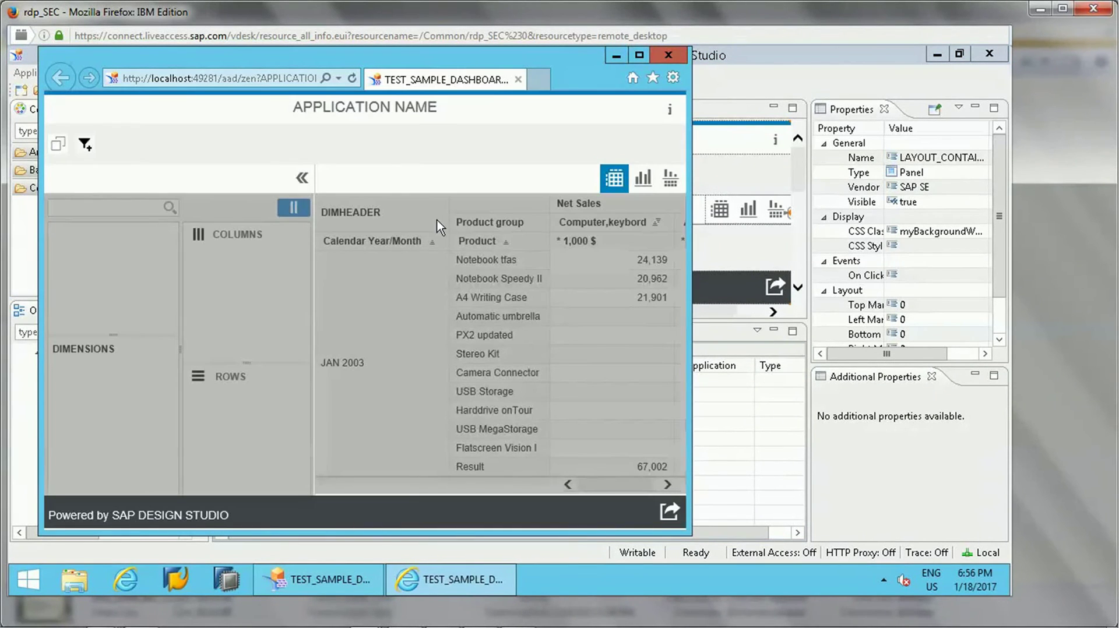
{"action": "left_click", "coordinate": [642, 56]}
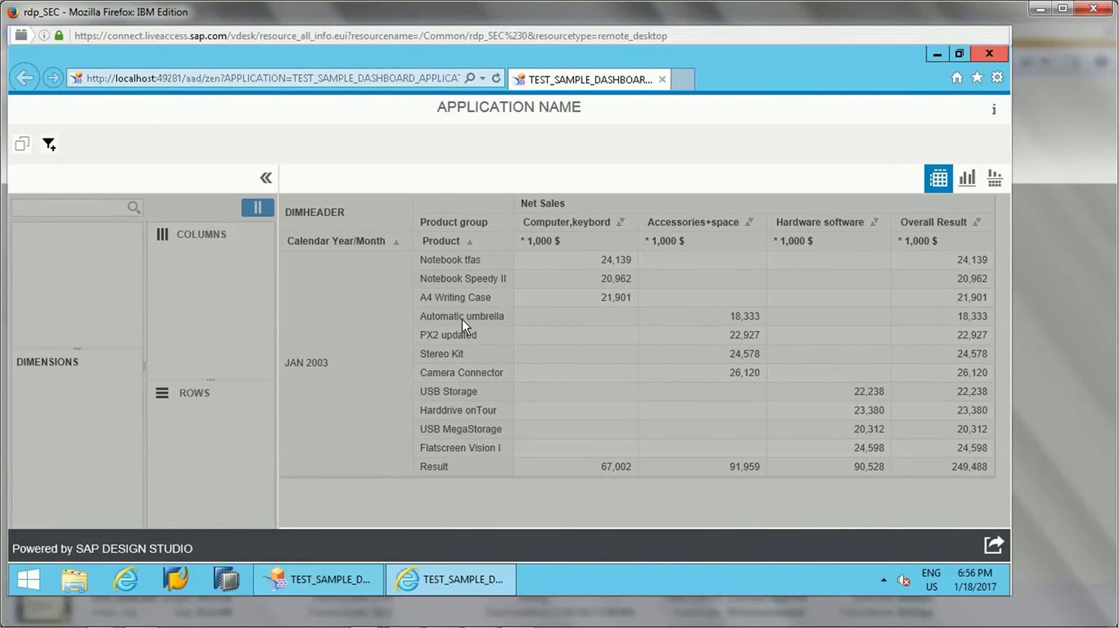
{"action": "left_click", "coordinate": [968, 178]}
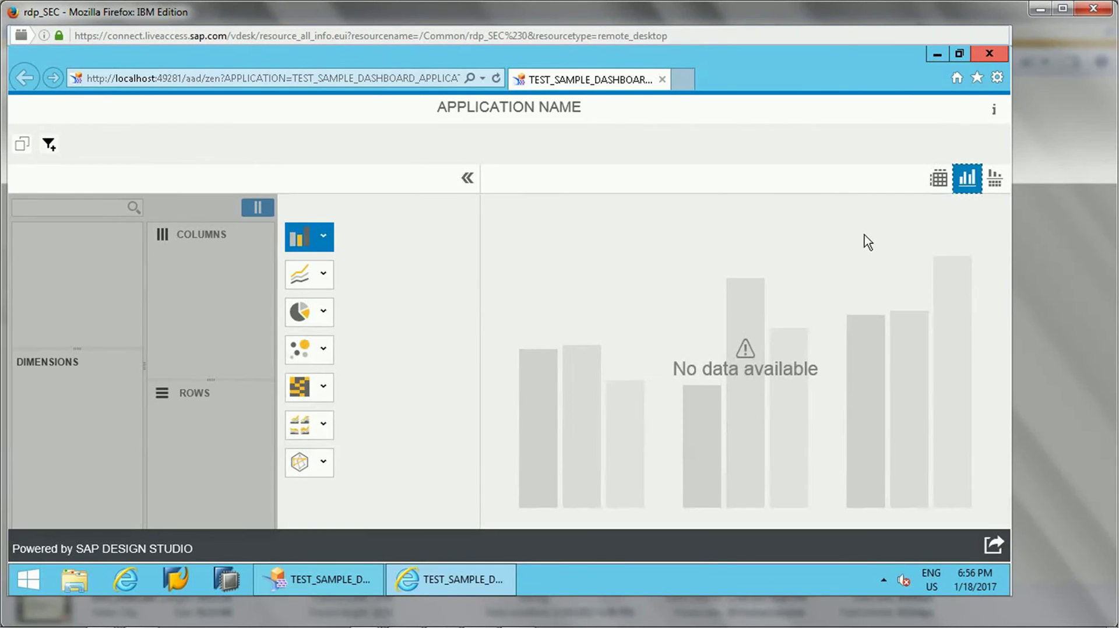
{"action": "left_click", "coordinate": [309, 286]}
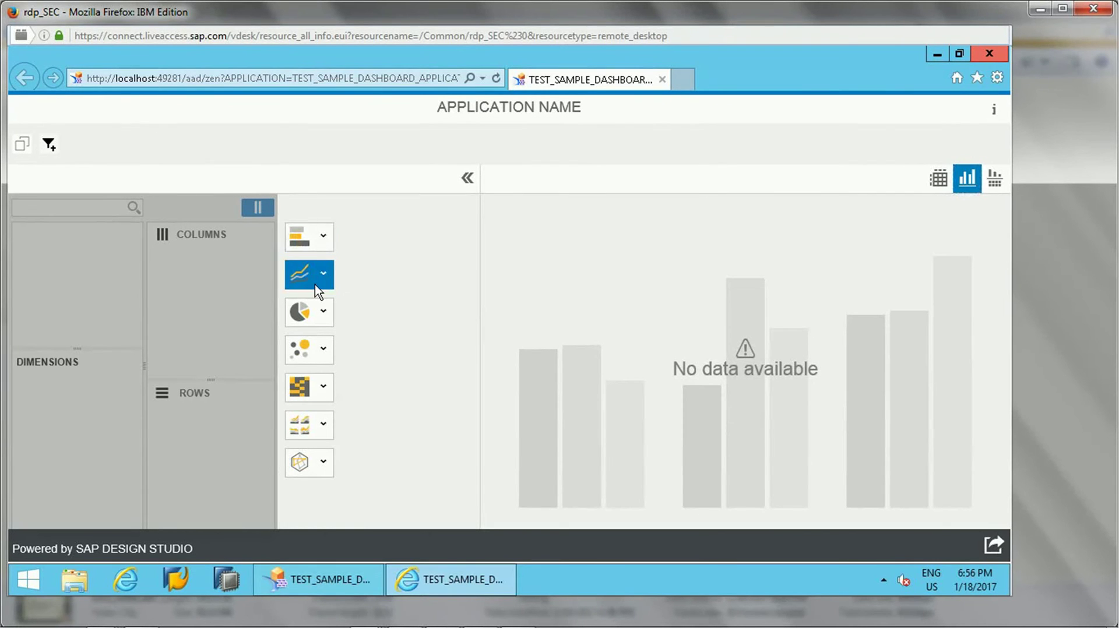
{"action": "left_click", "coordinate": [308, 350]}
{"action": "left_click", "coordinate": [307, 315]}
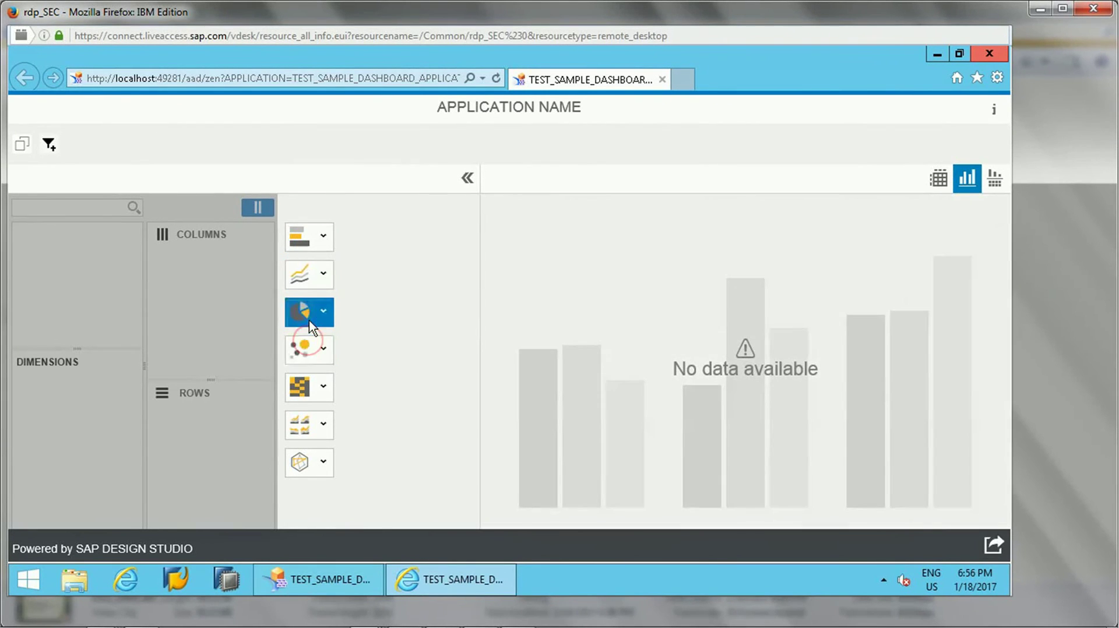
{"action": "left_click", "coordinate": [994, 179]}
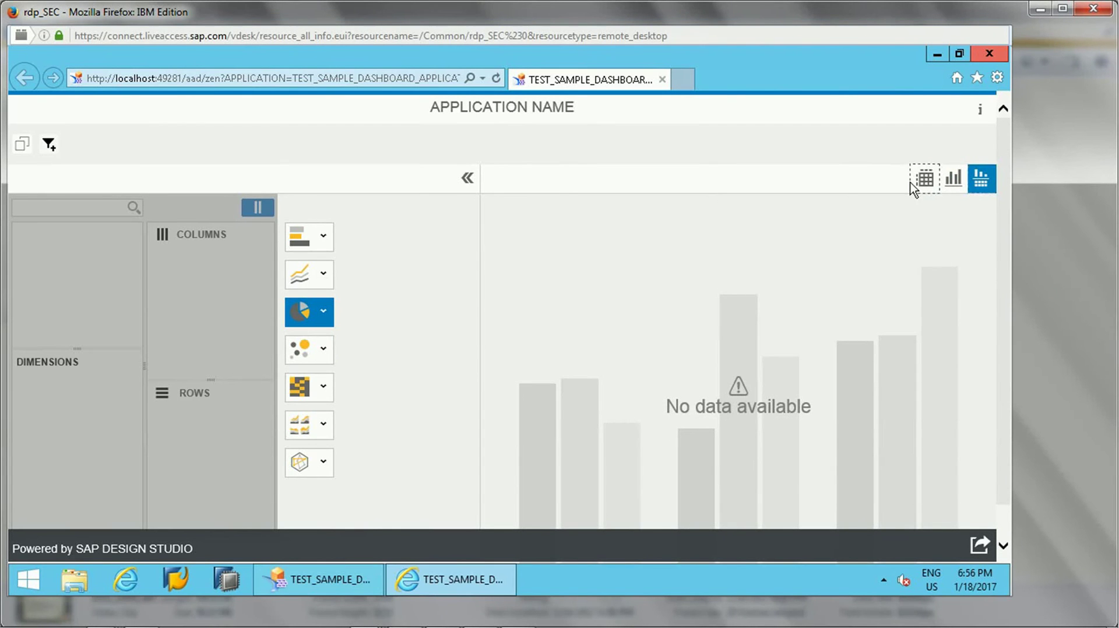
{"action": "left_click", "coordinate": [924, 181]}
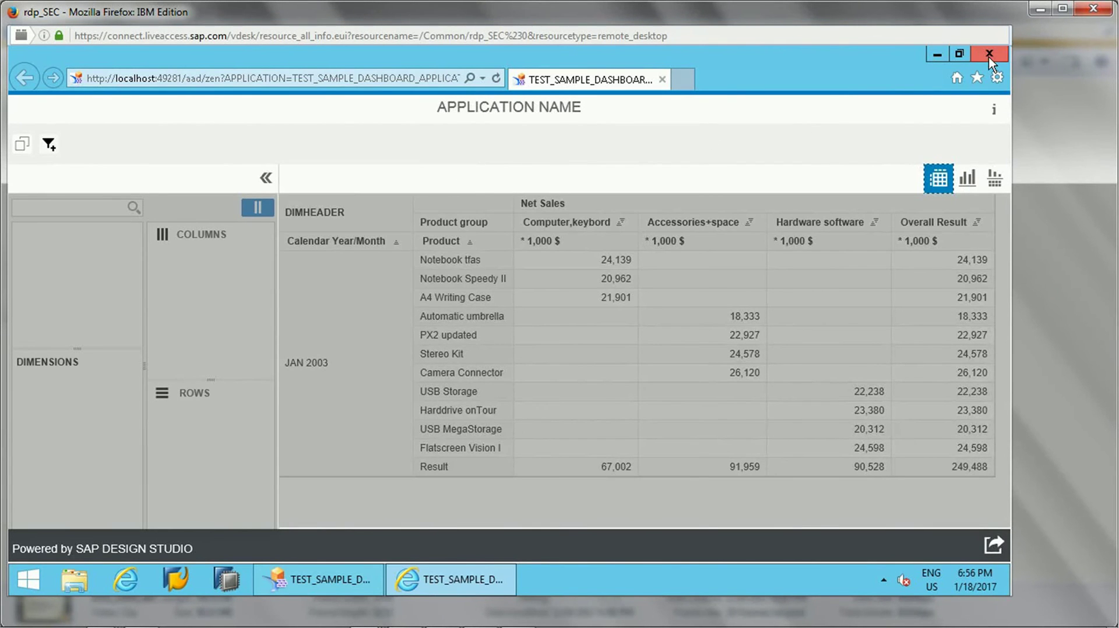
{"action": "left_click", "coordinate": [989, 55]}
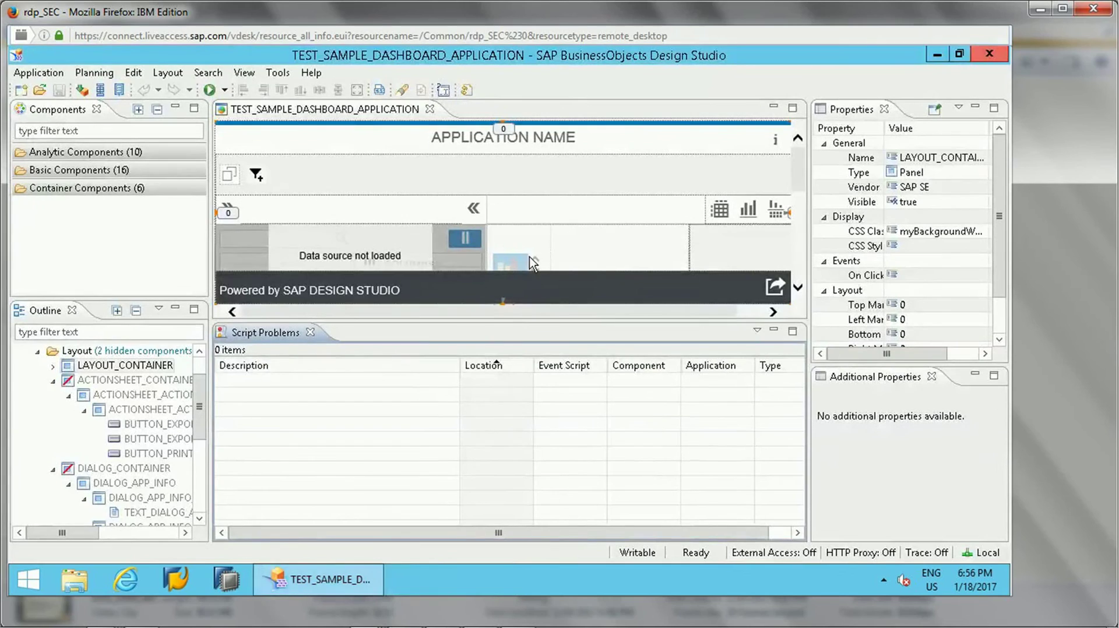
{"action": "left_click", "coordinate": [225, 90]}
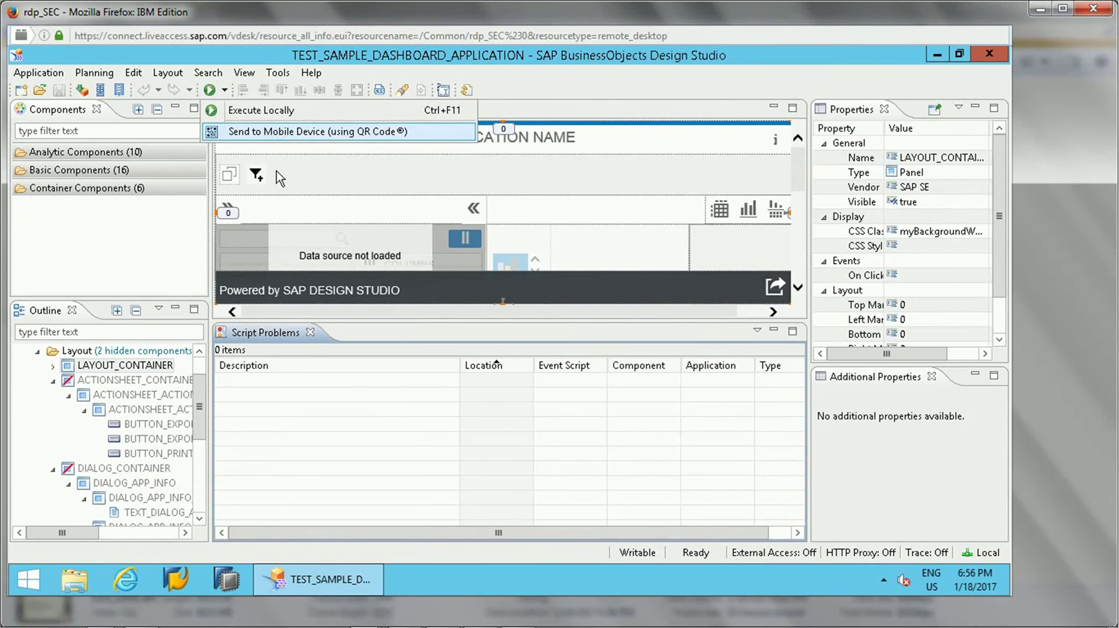
{"action": "left_click", "coordinate": [270, 424]}
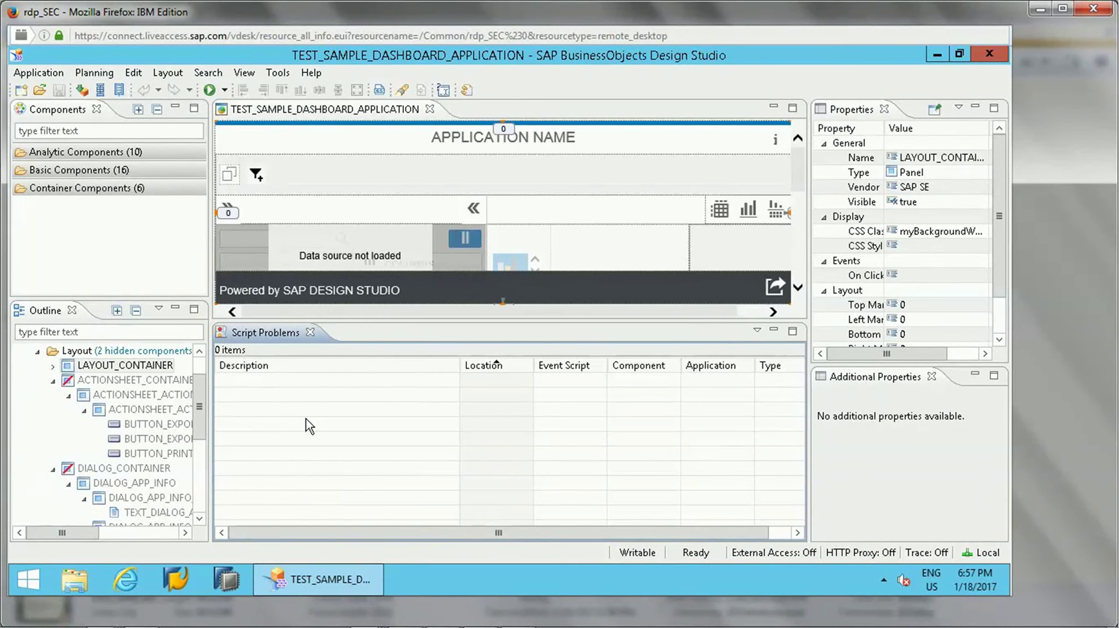
{"action": "mouse_move", "coordinate": [802, 187]}
{"action": "left_mouse_down"}
{"action": "mouse_move", "coordinate": [799, 222]}
{"action": "mouse_move", "coordinate": [802, 178]}
{"action": "left_mouse_up"}
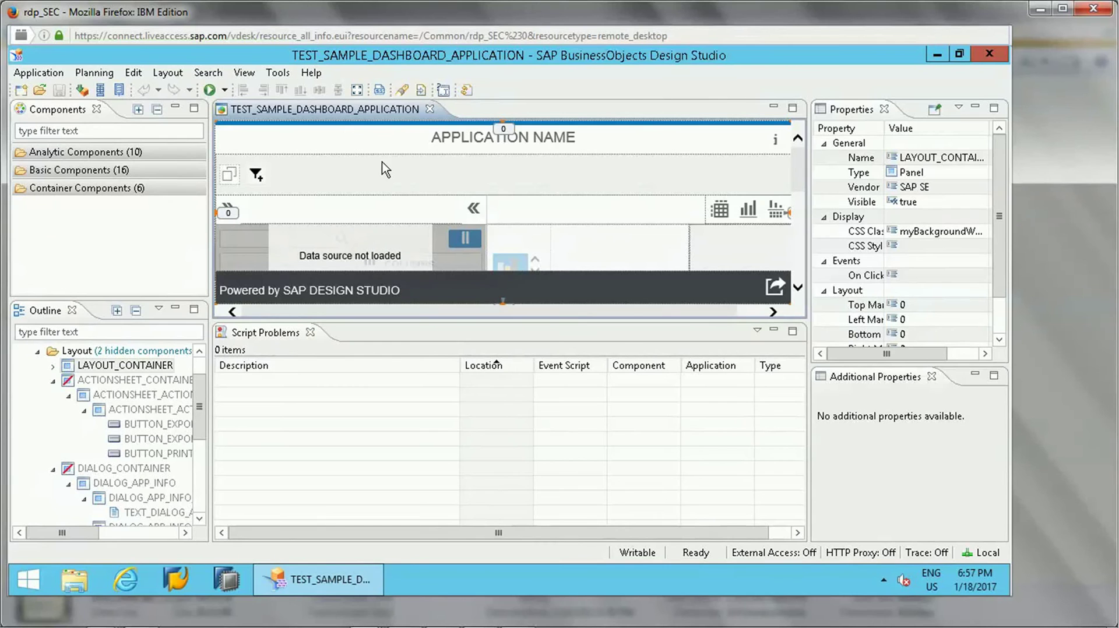
- In Tools > Preferences, set Preferred Startup Mode to SAP BusinessObjects BI Platform
{"action": "left_click", "coordinate": [277, 74]}
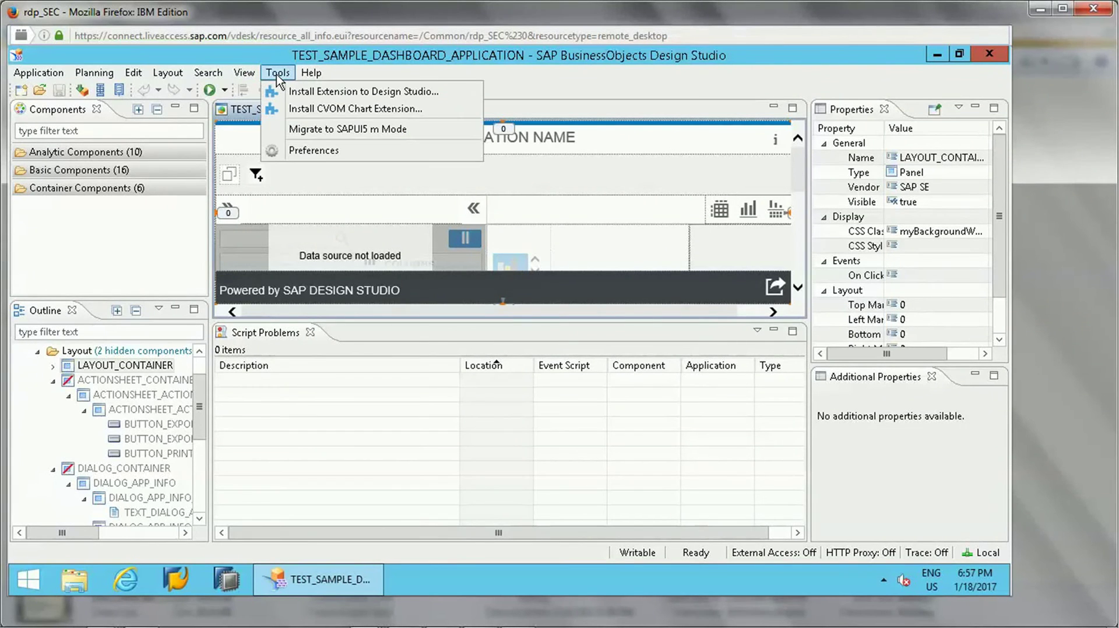
{"action": "left_click", "coordinate": [309, 151]}
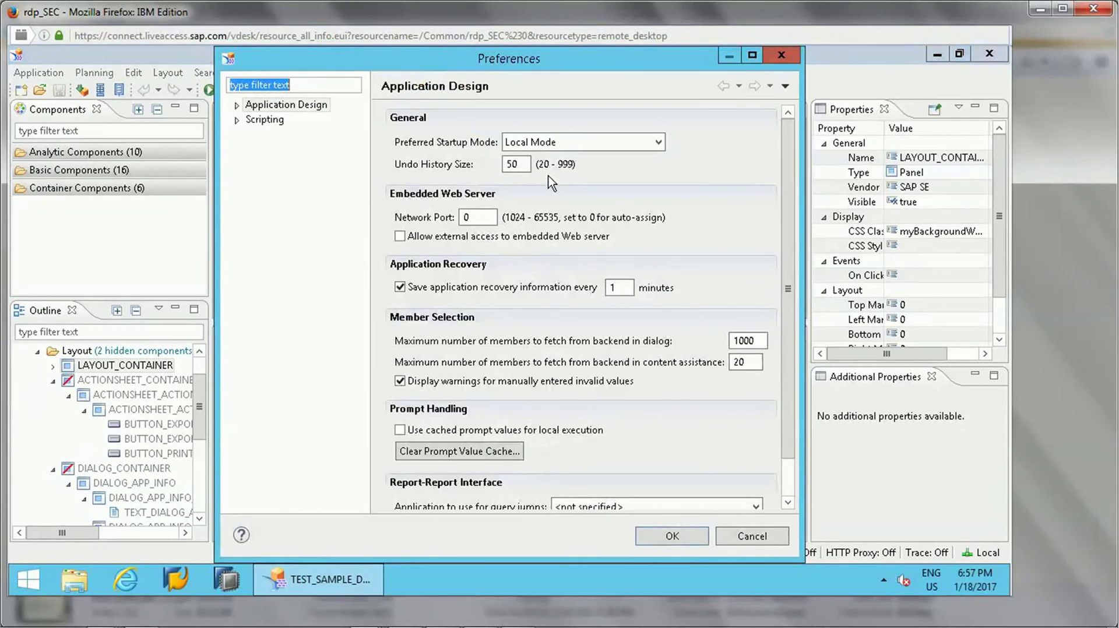
{"action": "left_click", "coordinate": [601, 151]}
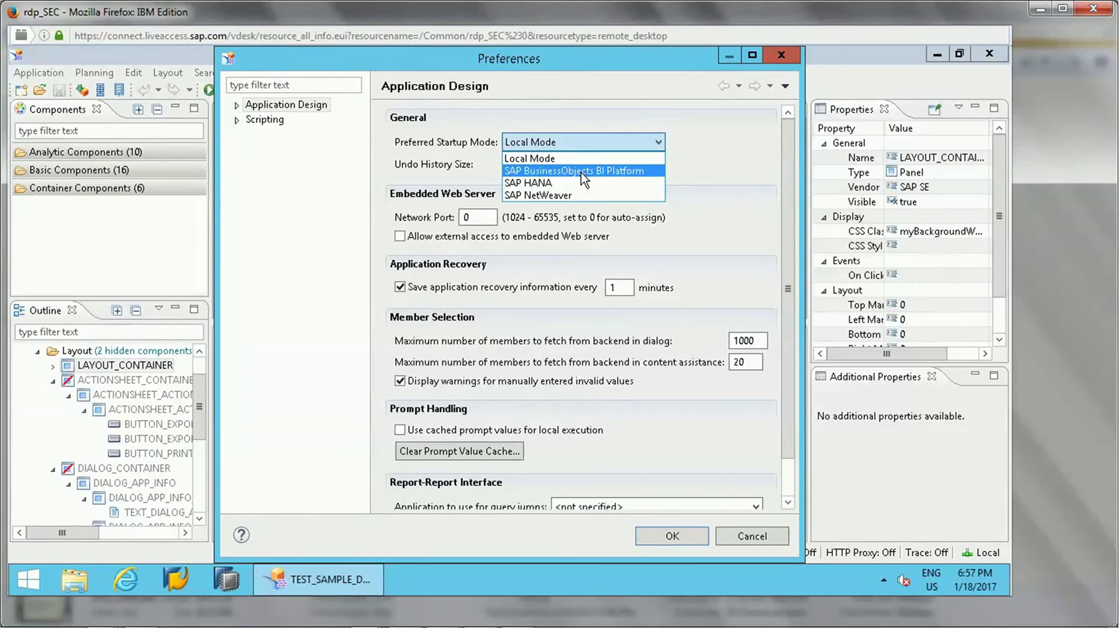
{"action": "left_click", "coordinate": [547, 196]}
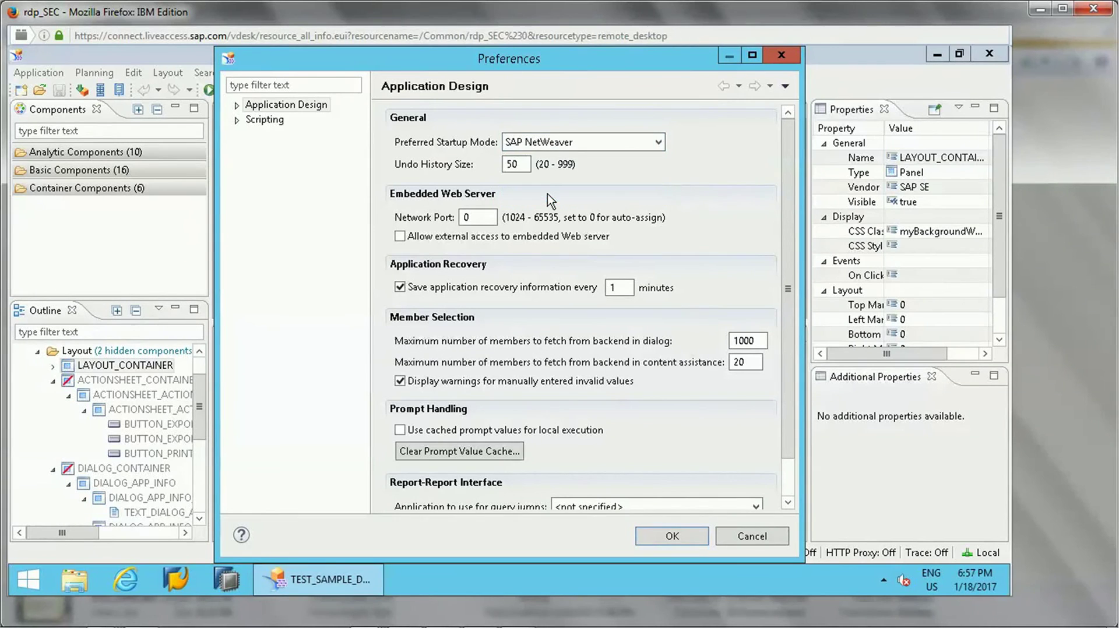
{"action": "left_click", "coordinate": [570, 146]}
{"action": "left_click", "coordinate": [574, 167]}
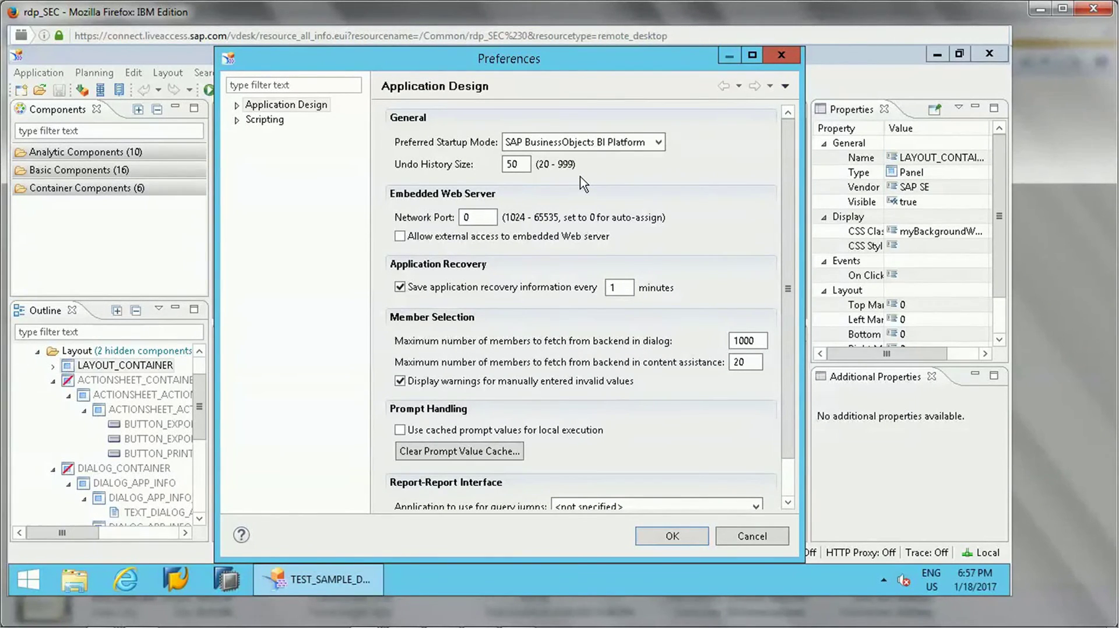
{"action": "left_click", "coordinate": [630, 144]}
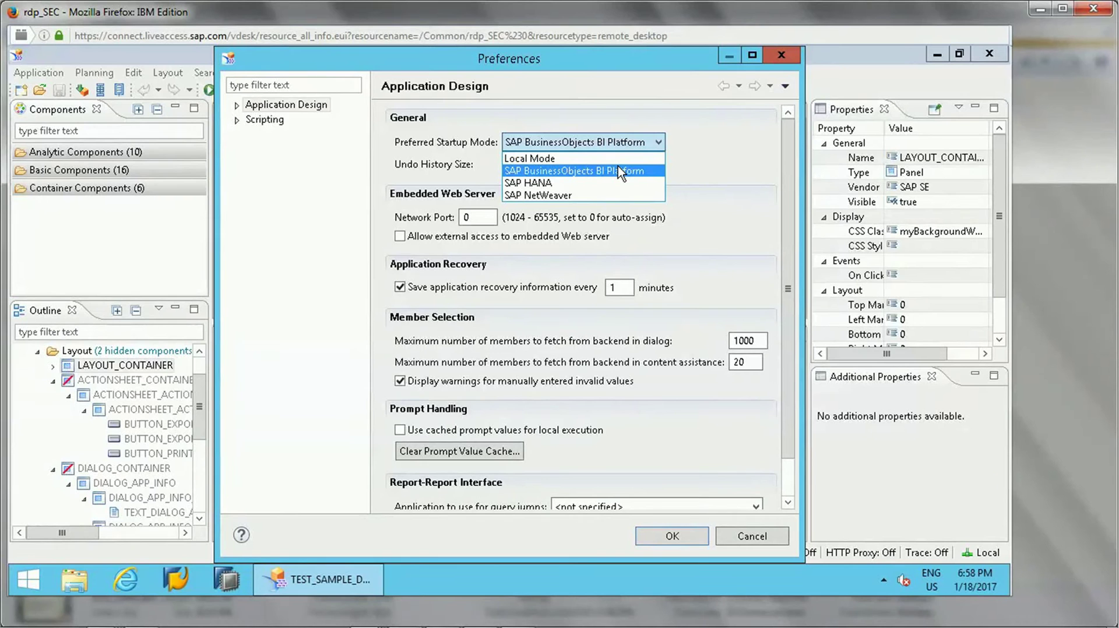
{"action": "left_click", "coordinate": [681, 167]}
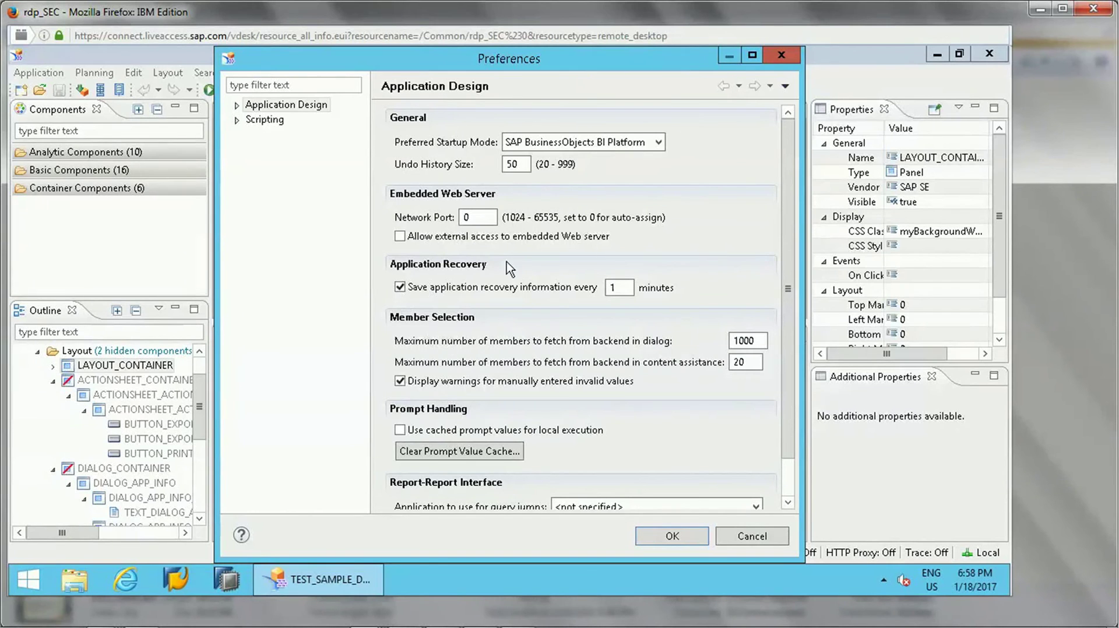
- Browse the Scripting Syntax Coloring token styles and the Script Templates preferences
{"action": "left_click", "coordinate": [237, 119]}
{"action": "left_click", "coordinate": [270, 138]}
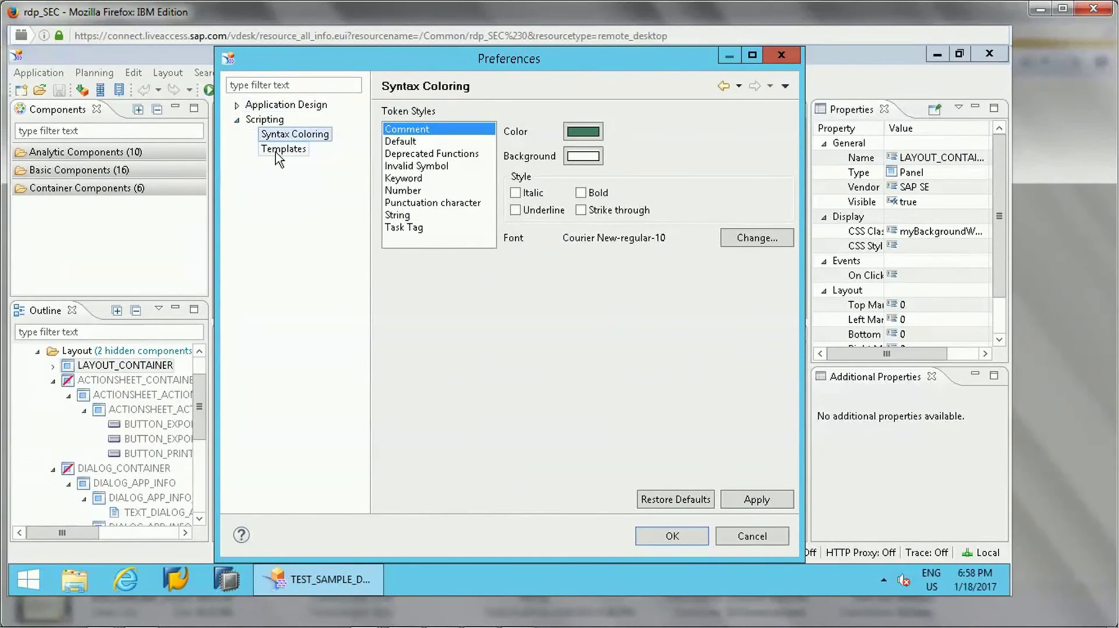
{"action": "left_click", "coordinate": [415, 154]}
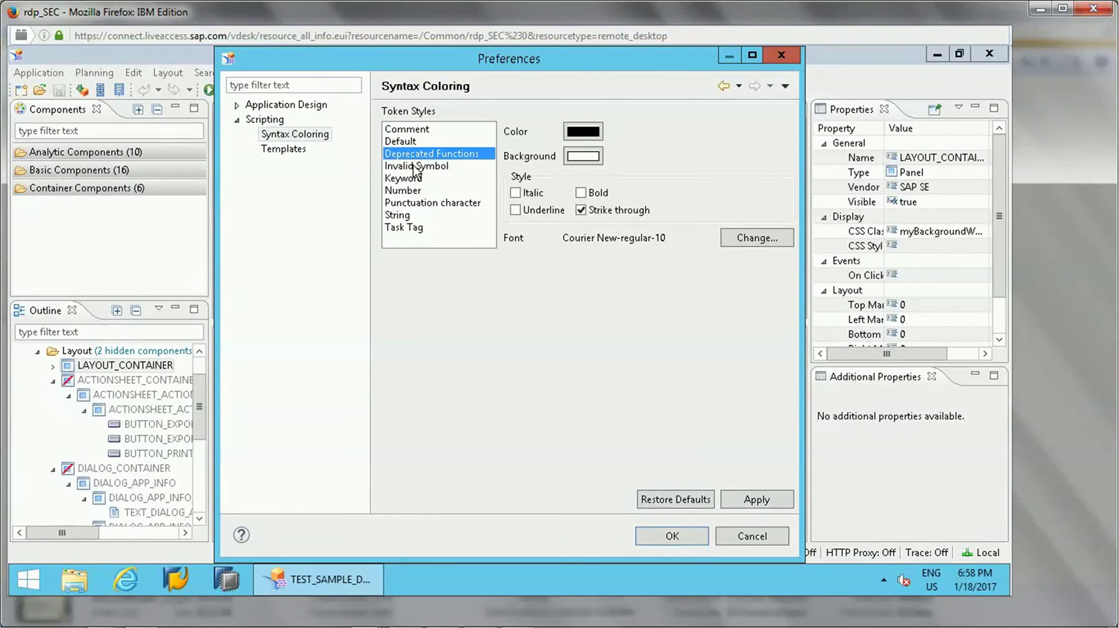
{"action": "left_click", "coordinate": [413, 165]}
{"action": "left_click", "coordinate": [410, 190]}
{"action": "left_click", "coordinate": [405, 216]}
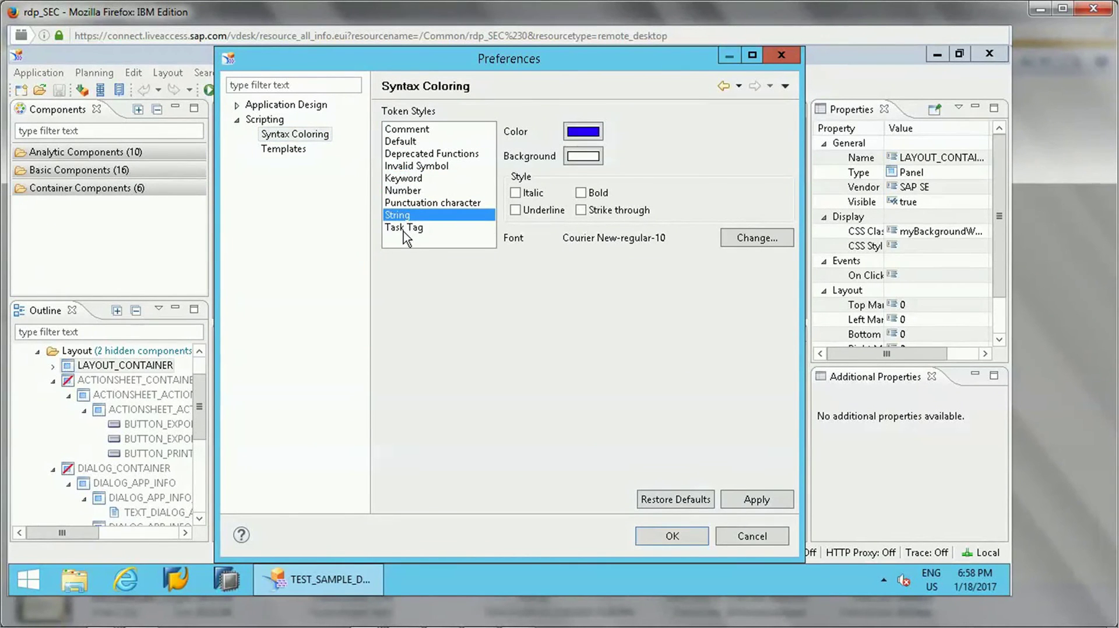
{"action": "left_click", "coordinate": [404, 229]}
{"action": "left_click", "coordinate": [400, 142]}
{"action": "left_click", "coordinate": [292, 150]}
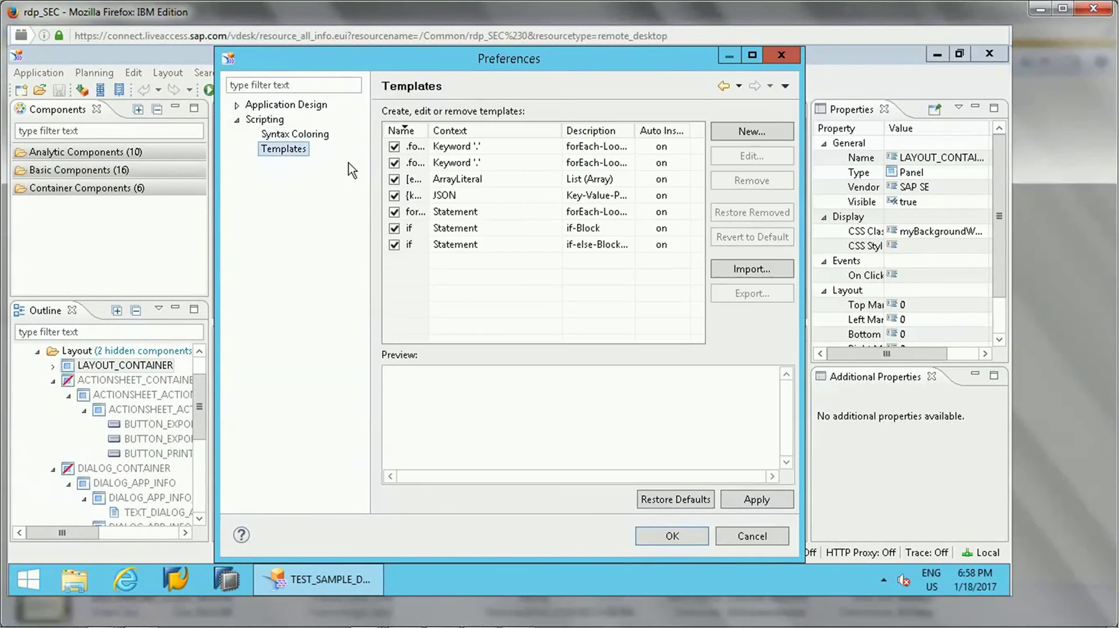
{"action": "left_click", "coordinate": [258, 134]}
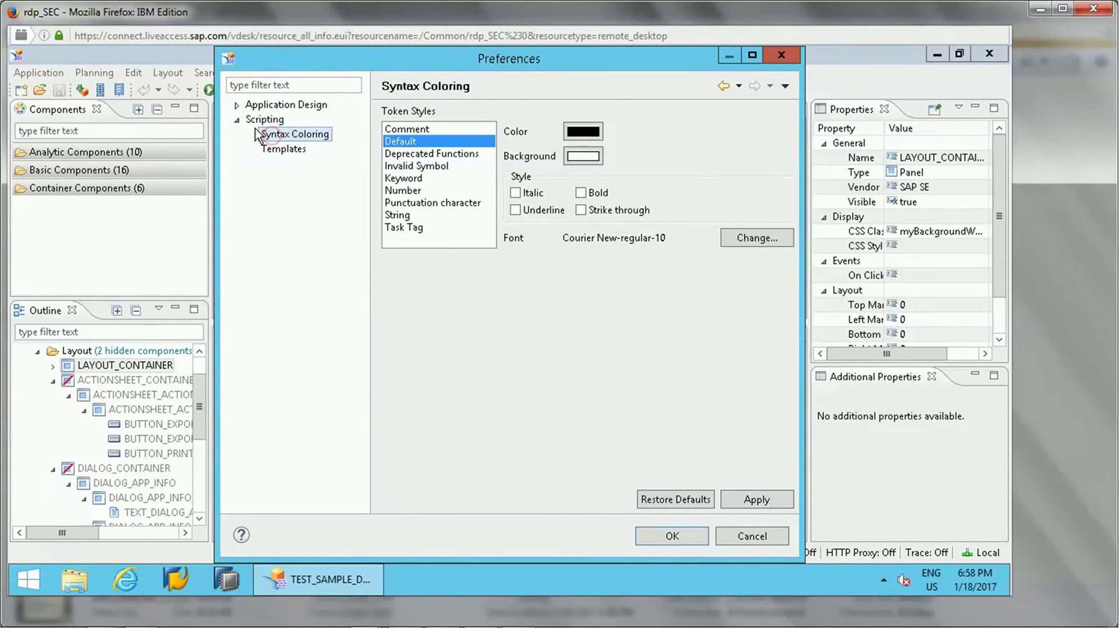
- Browse Application Design templates and backend connections, ending on its General settings
{"action": "left_click", "coordinate": [236, 119]}
{"action": "left_click", "coordinate": [237, 106]}
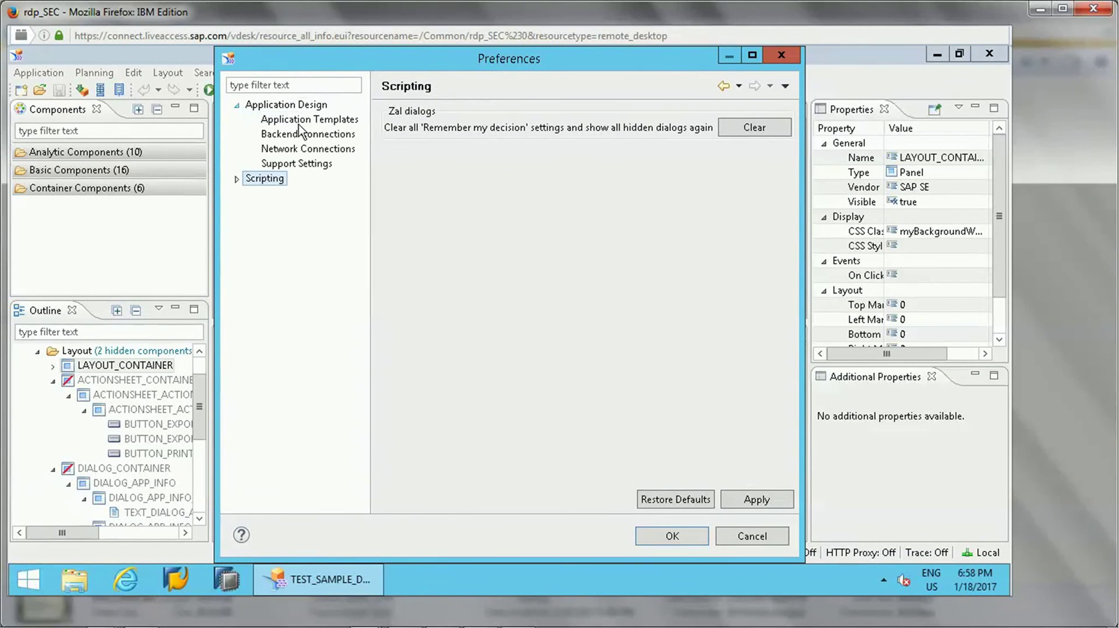
{"action": "left_click", "coordinate": [314, 121]}
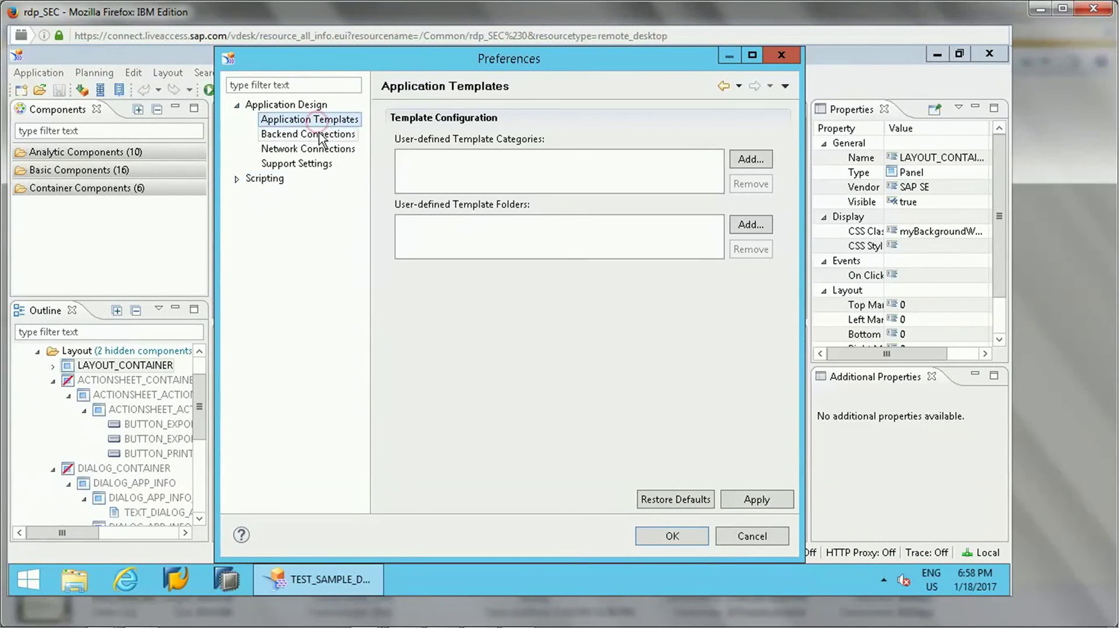
{"action": "left_click", "coordinate": [321, 135]}
{"action": "left_click", "coordinate": [285, 105]}
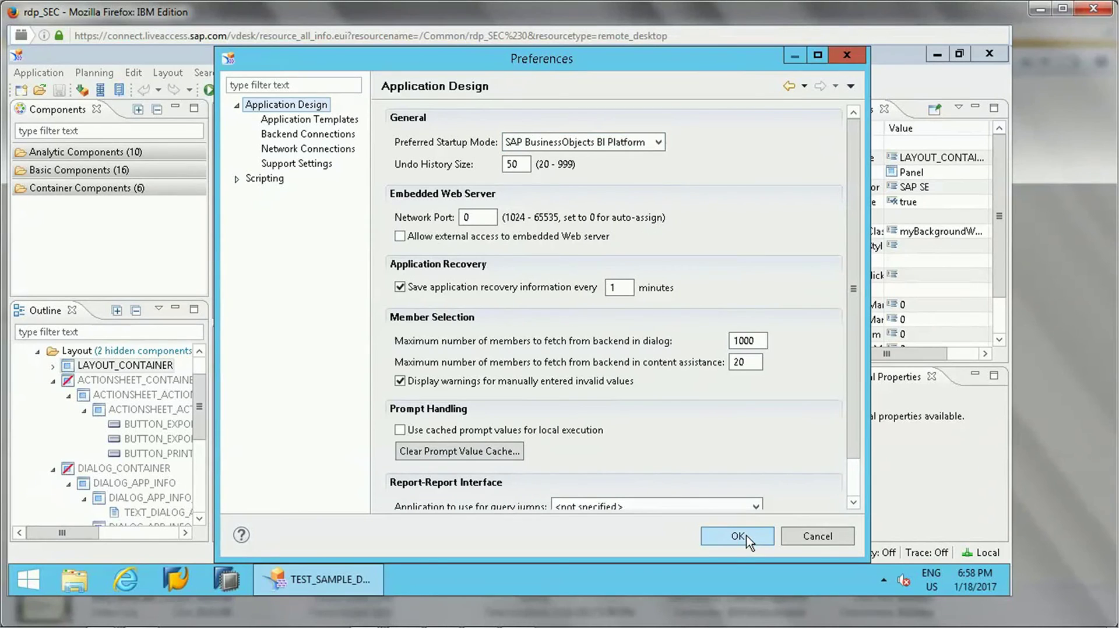
- Save the preferences and restart Design Studio so the BI Platform startup mode applies
{"action": "left_click", "coordinate": [745, 536]}
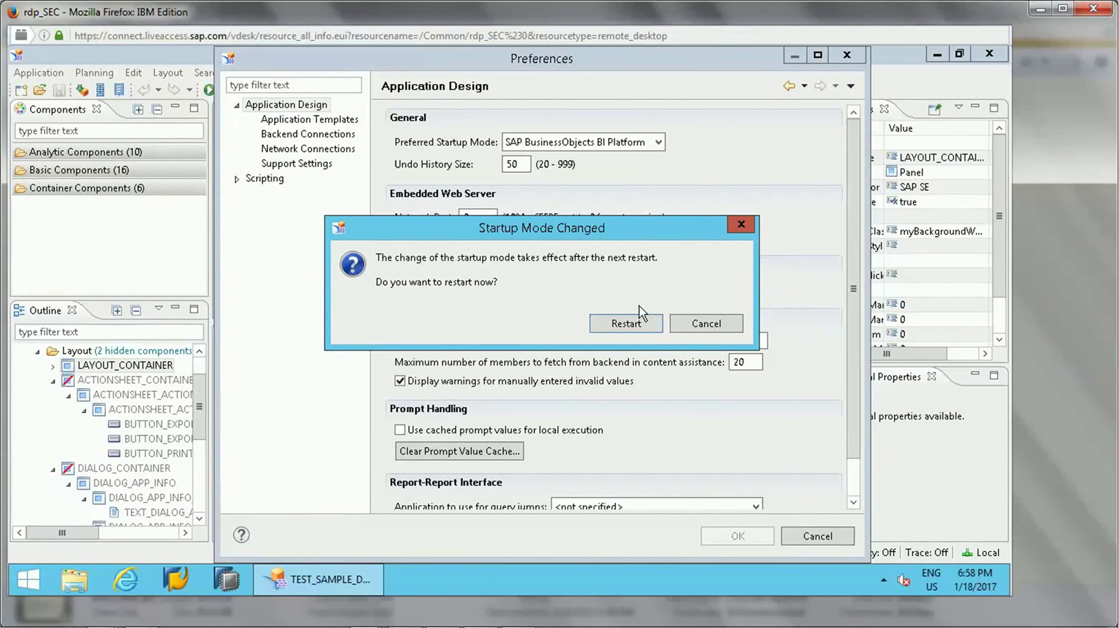
{"action": "left_click", "coordinate": [626, 323]}
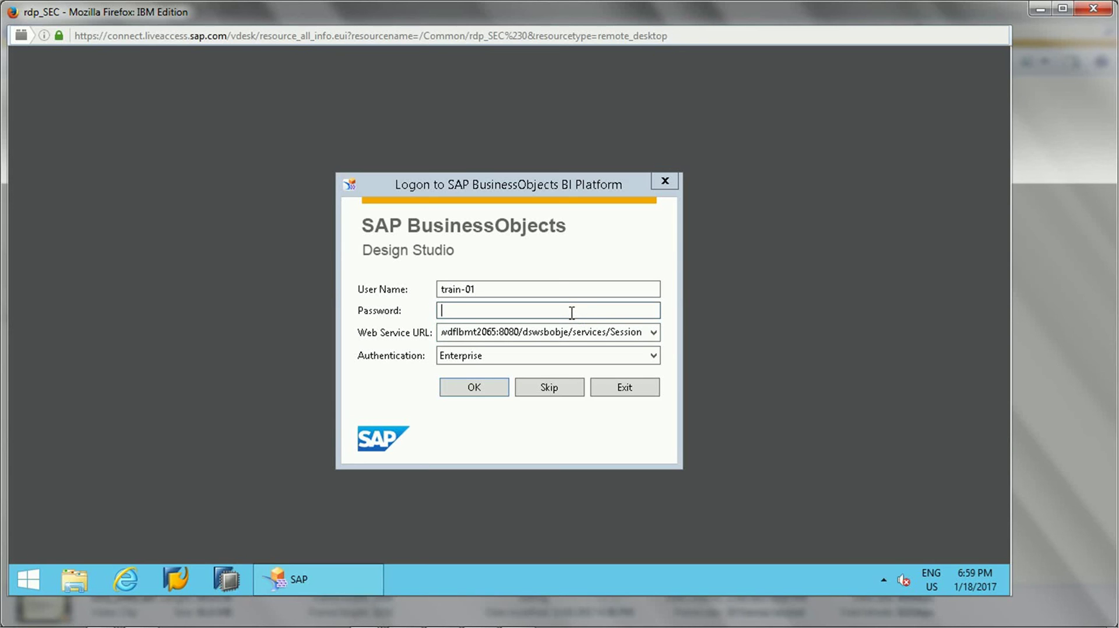
- Check the web service address, enter the account password, log on, and acknowledge the prerequisites warning
{"action": "left_click", "coordinate": [520, 330]}
{"action": "left_click", "coordinate": [519, 330]}
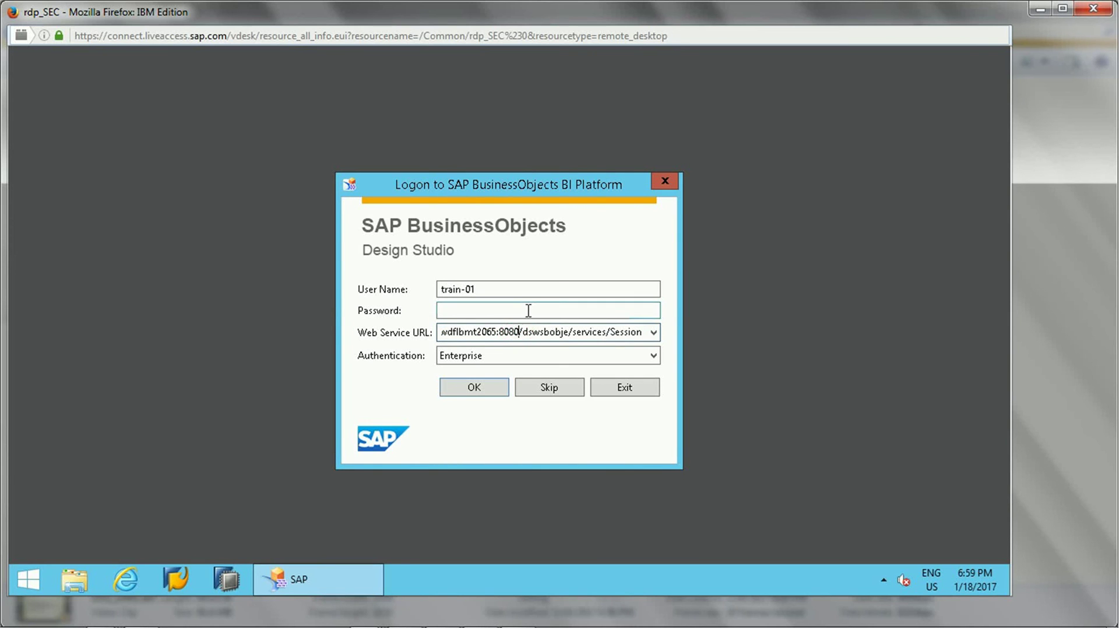
{"action": "left_click", "coordinate": [529, 310]}
{"action": "type", "text": "••••••••"}
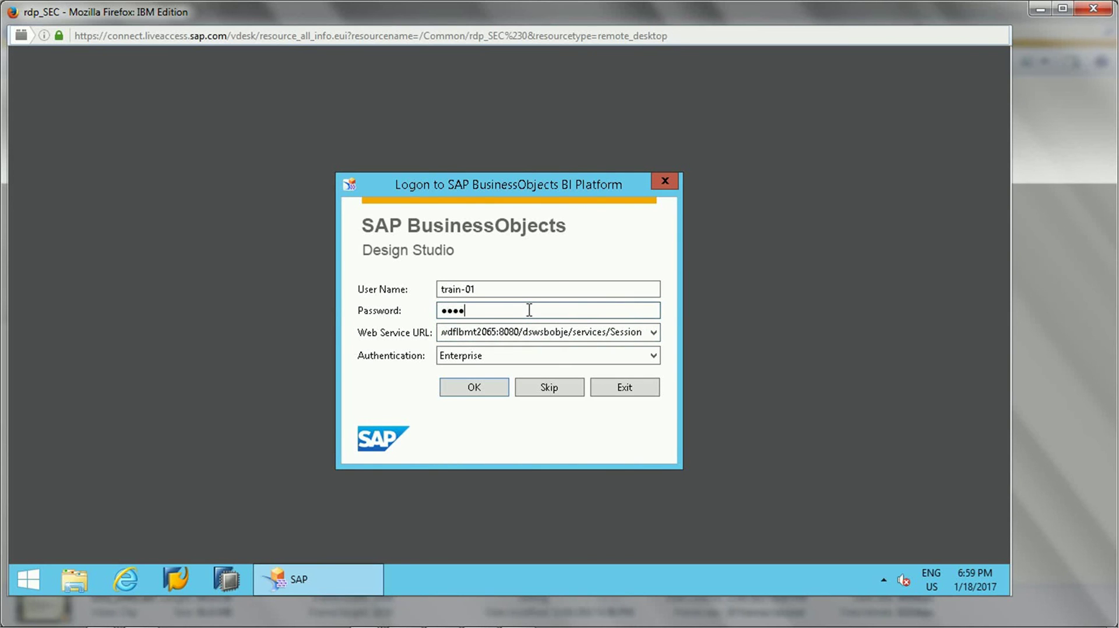
{"action": "left_click", "coordinate": [474, 387]}
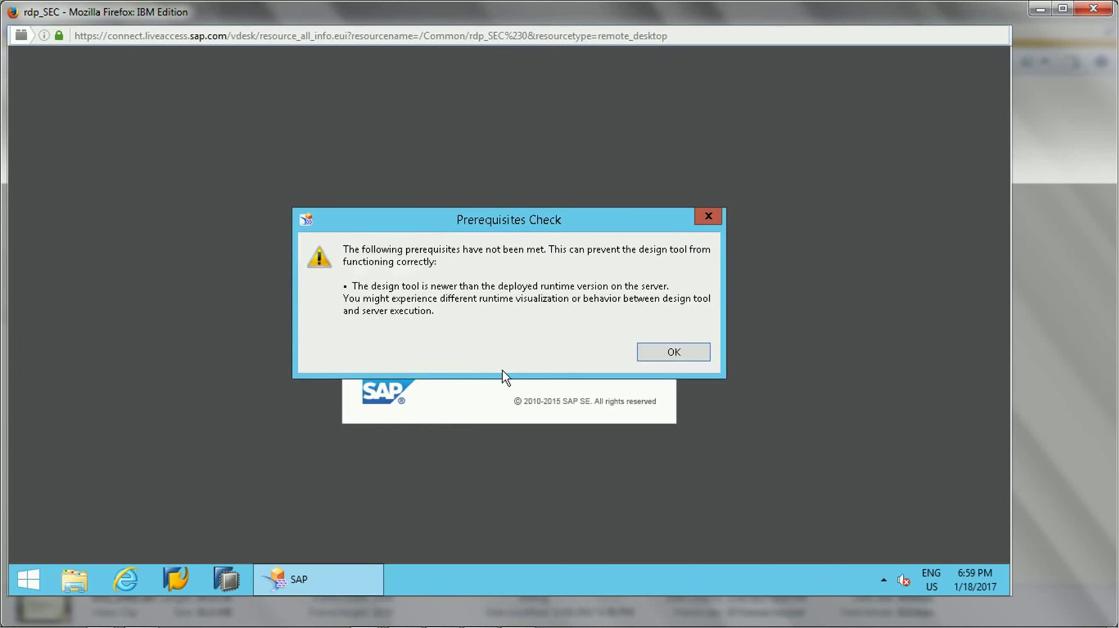
{"action": "left_click", "coordinate": [672, 352]}
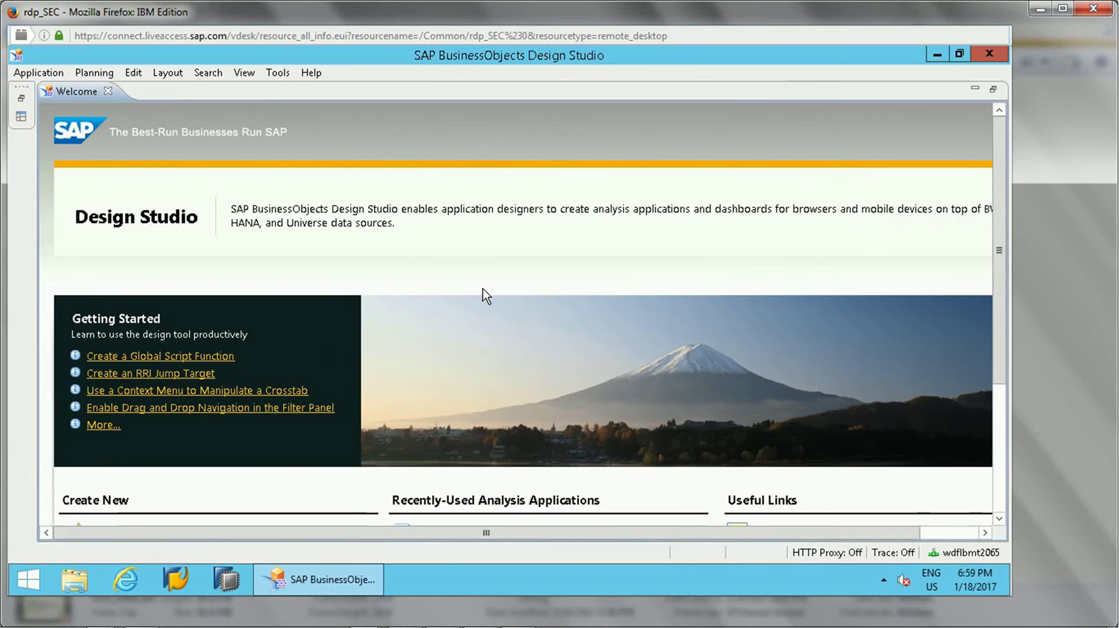
{"action": "mouse_move", "coordinate": [999, 252]}
{"action": "left_mouse_down"}
{"action": "mouse_move", "coordinate": [1019, 384]}
{"action": "mouse_move", "coordinate": [1010, 242]}
{"action": "left_mouse_up"}
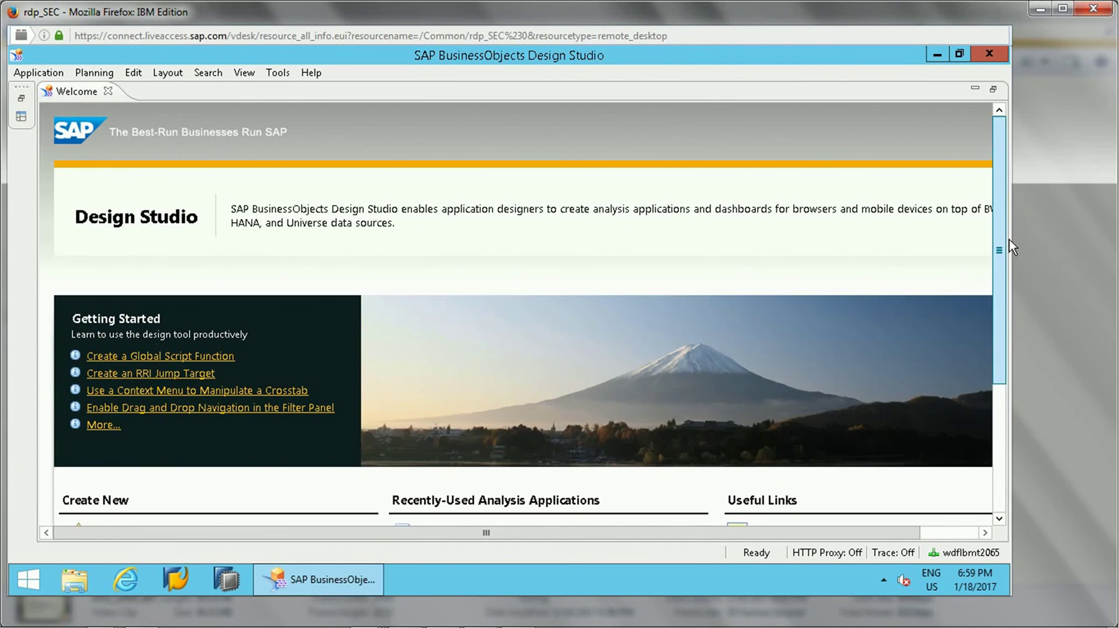
- Close the Welcome page and create application '123' from the Basic Analysis Layout template
{"action": "left_click", "coordinate": [108, 92]}
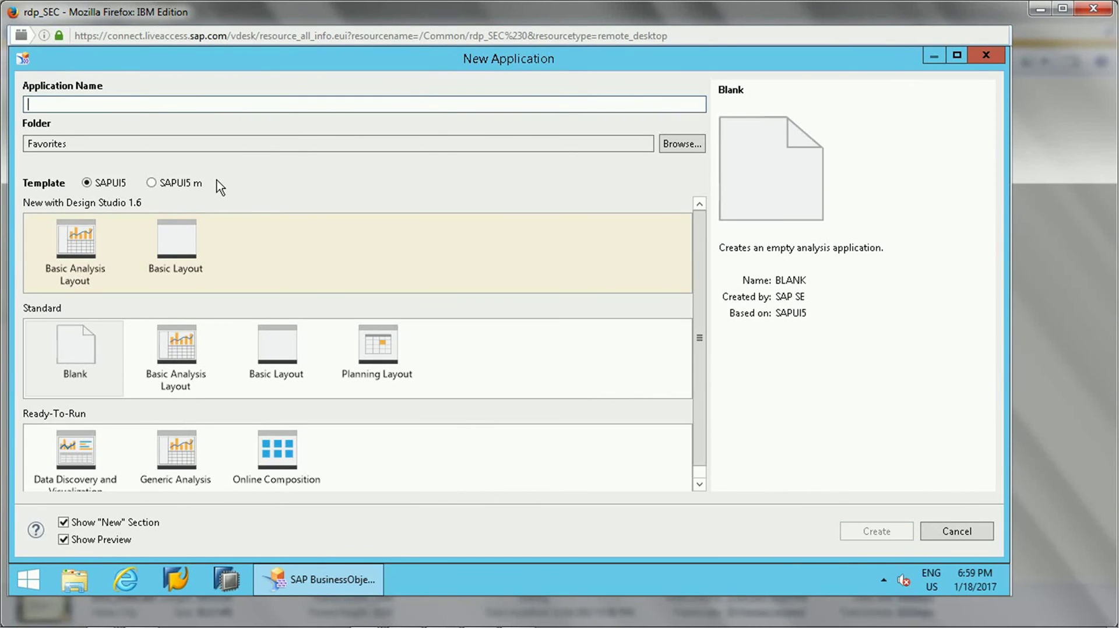
{"action": "type", "text": "123"}
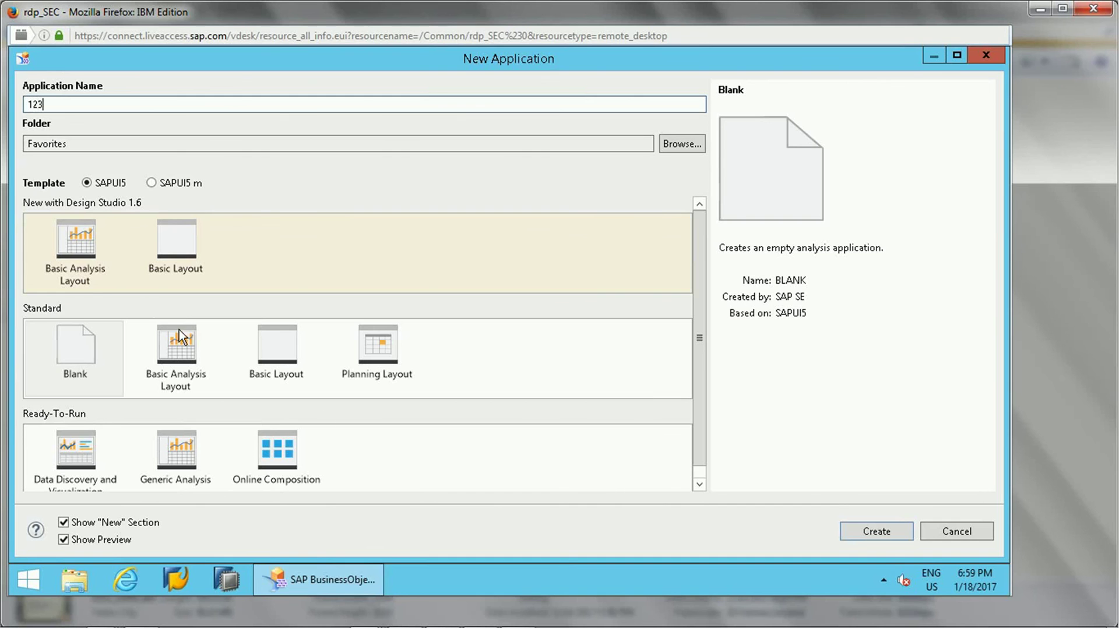
{"action": "double_click", "coordinate": [76, 282]}
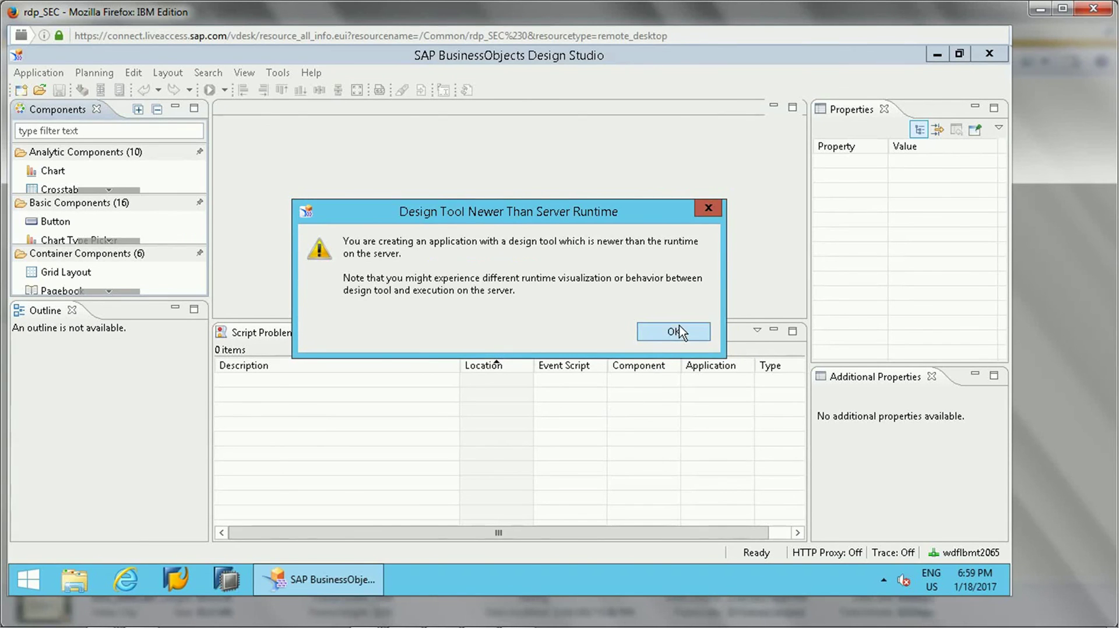
{"action": "left_click", "coordinate": [679, 330]}
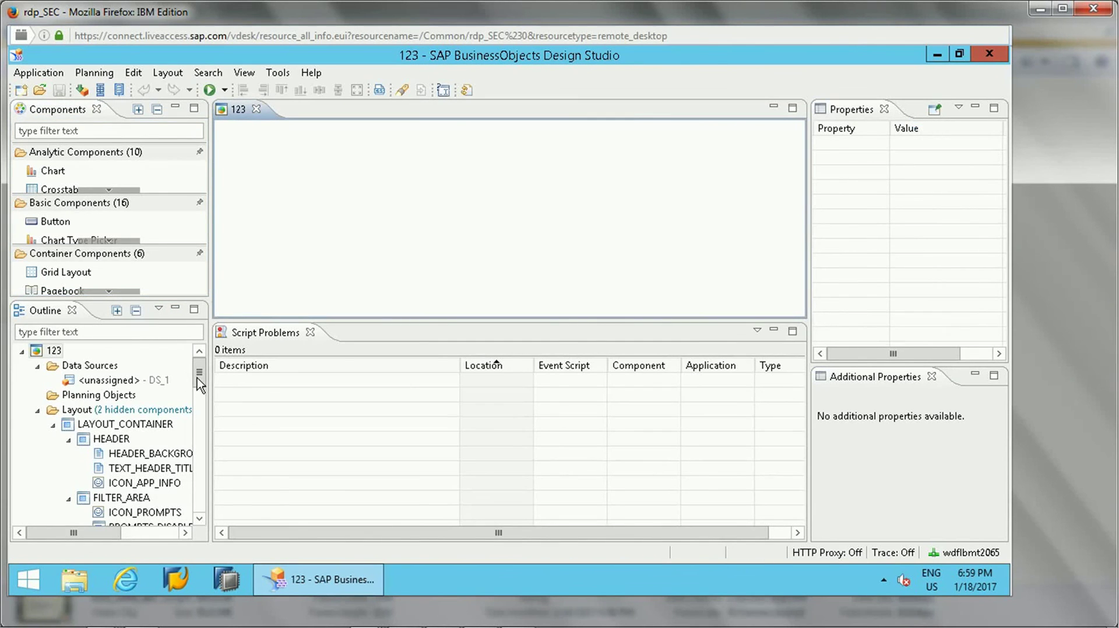
{"action": "left_click_drag", "start_coordinate": [204, 413], "coordinate": [203, 365]}
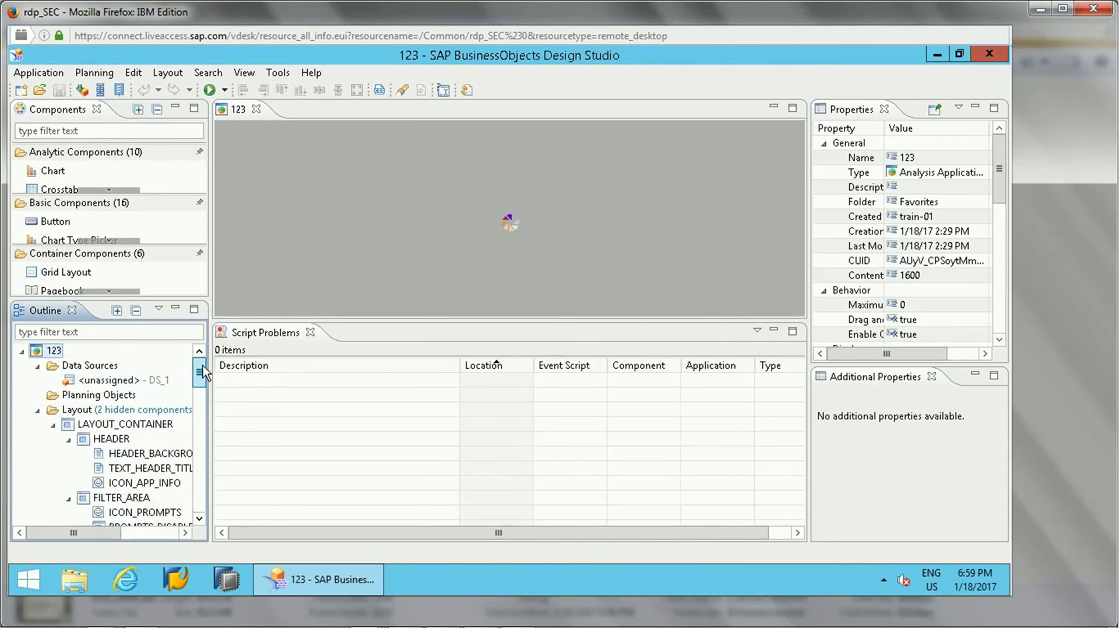
{"action": "left_click", "coordinate": [111, 380]}
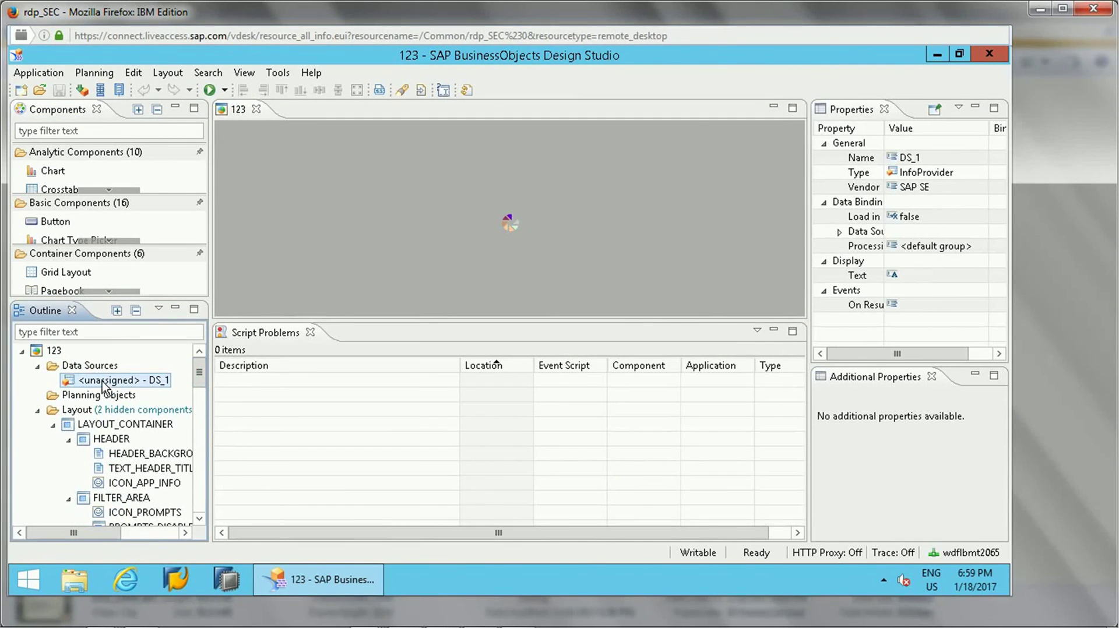
{"action": "right_click", "coordinate": [97, 372]}
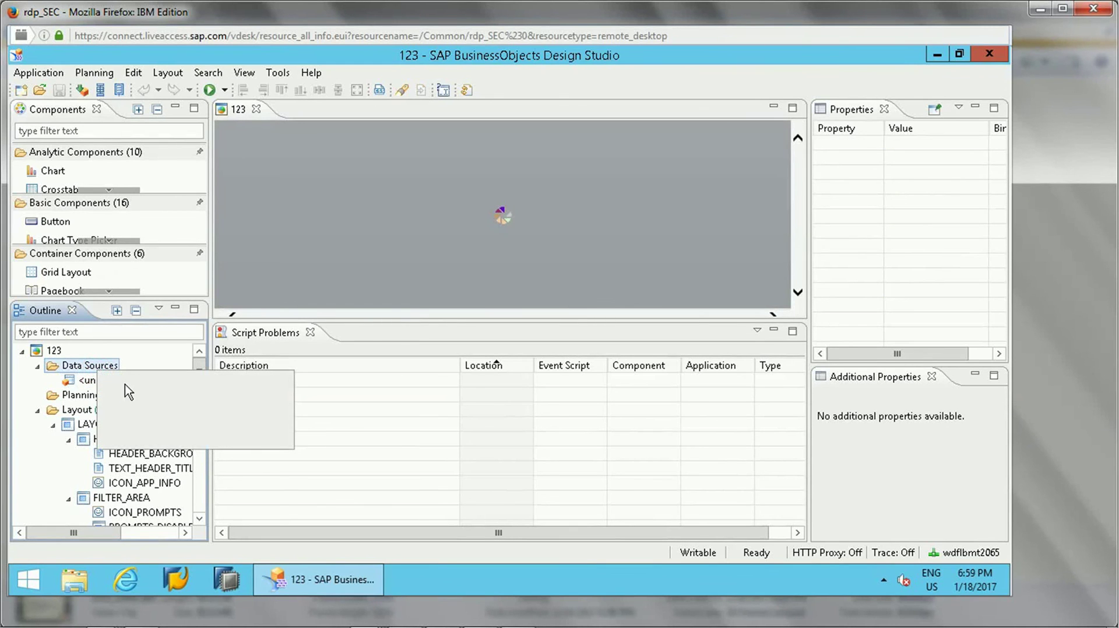
{"action": "left_click", "coordinate": [133, 383]}
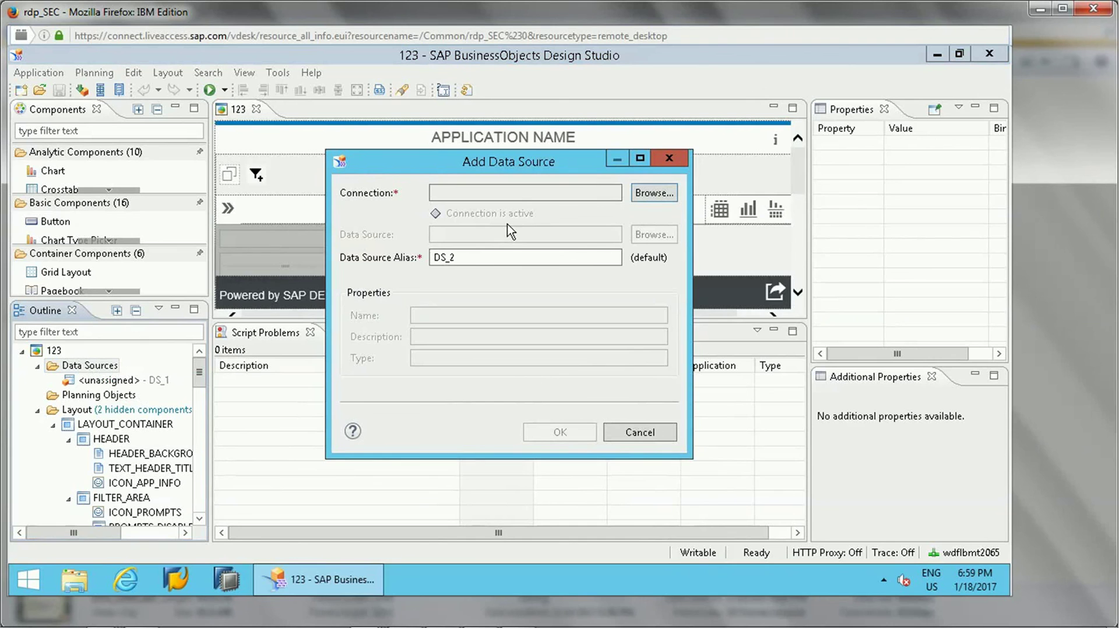
{"action": "left_click", "coordinate": [663, 193]}
{"action": "mouse_move", "coordinate": [645, 244]}
{"action": "left_mouse_down"}
{"action": "mouse_move", "coordinate": [650, 311]}
{"action": "mouse_move", "coordinate": [649, 256]}
{"action": "left_mouse_up"}
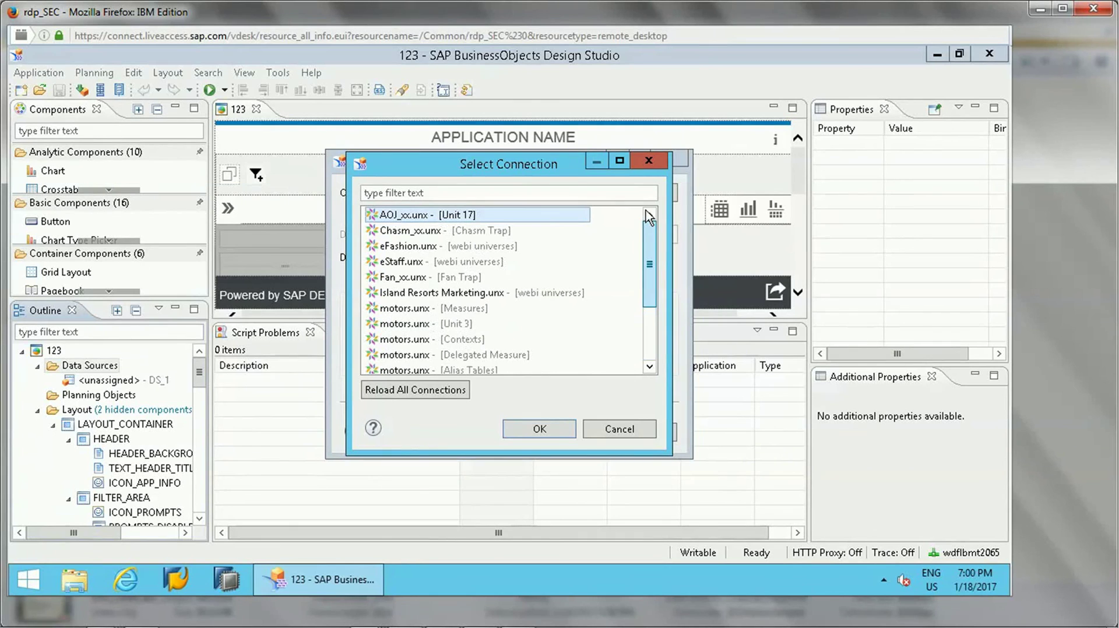
{"action": "left_click", "coordinate": [423, 262]}
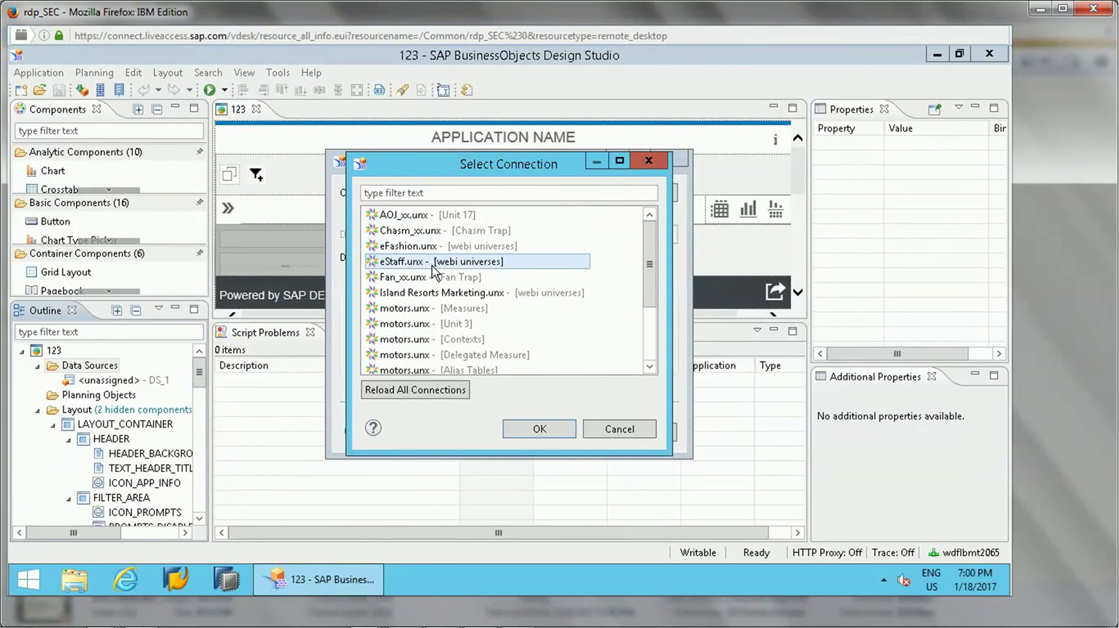
{"action": "left_click", "coordinate": [430, 293]}
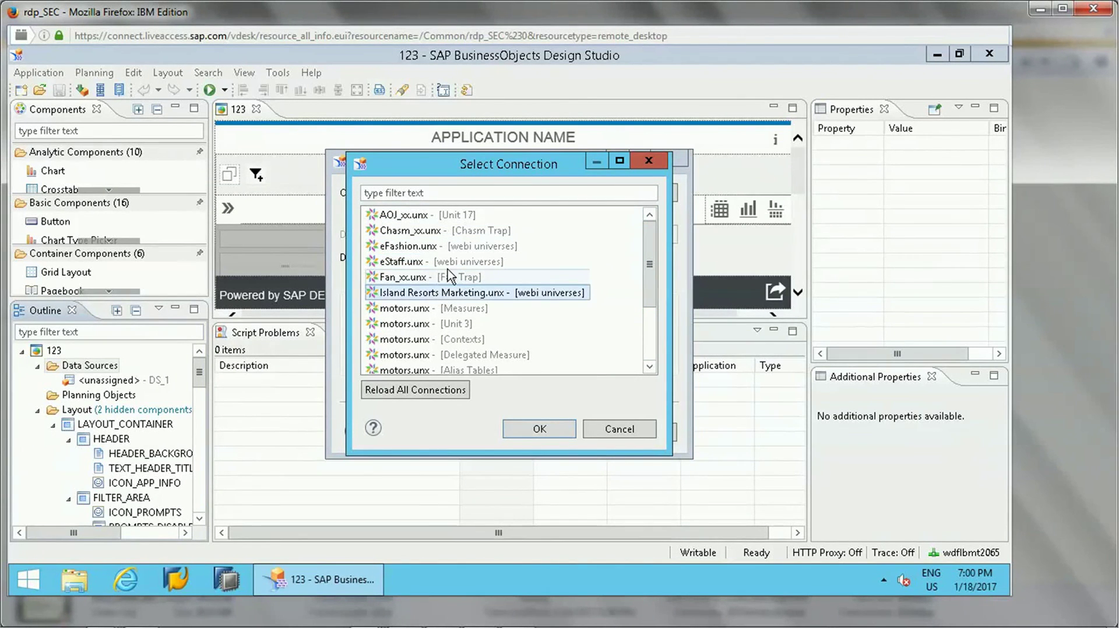
{"action": "left_click", "coordinate": [447, 266]}
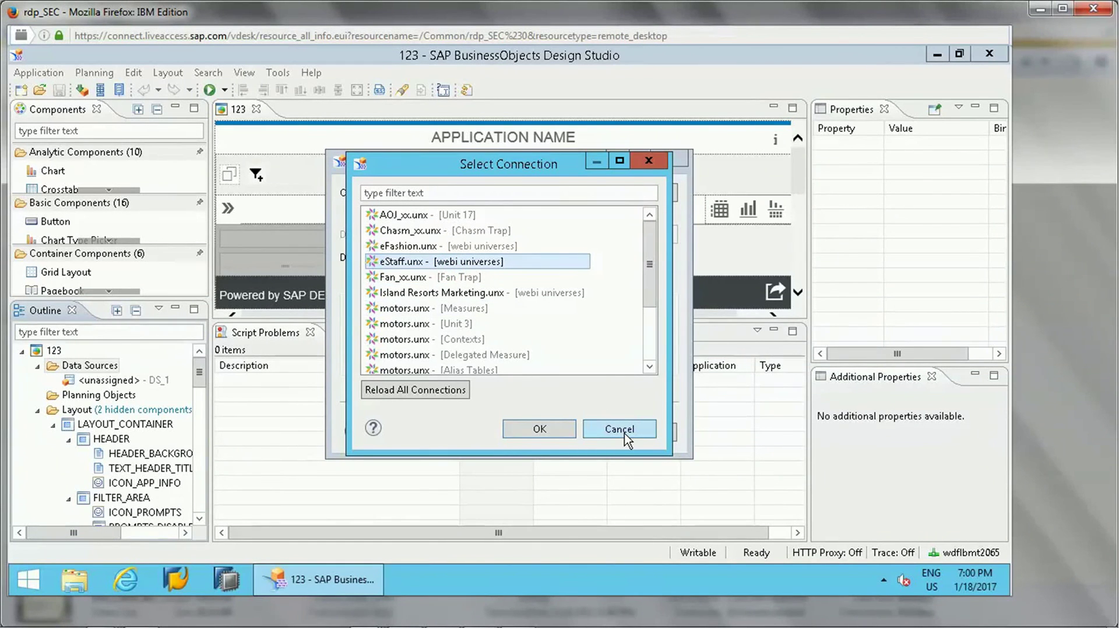
{"action": "left_click", "coordinate": [653, 360]}
{"action": "left_click", "coordinate": [648, 247]}
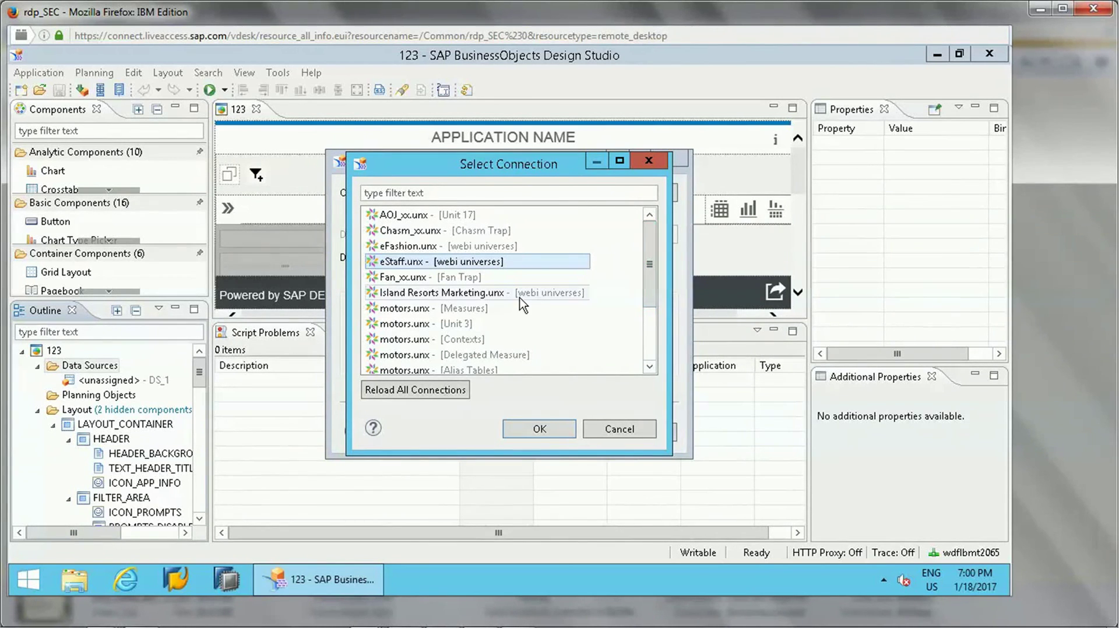
{"action": "left_click", "coordinate": [622, 432]}
{"action": "left_click", "coordinate": [628, 431]}
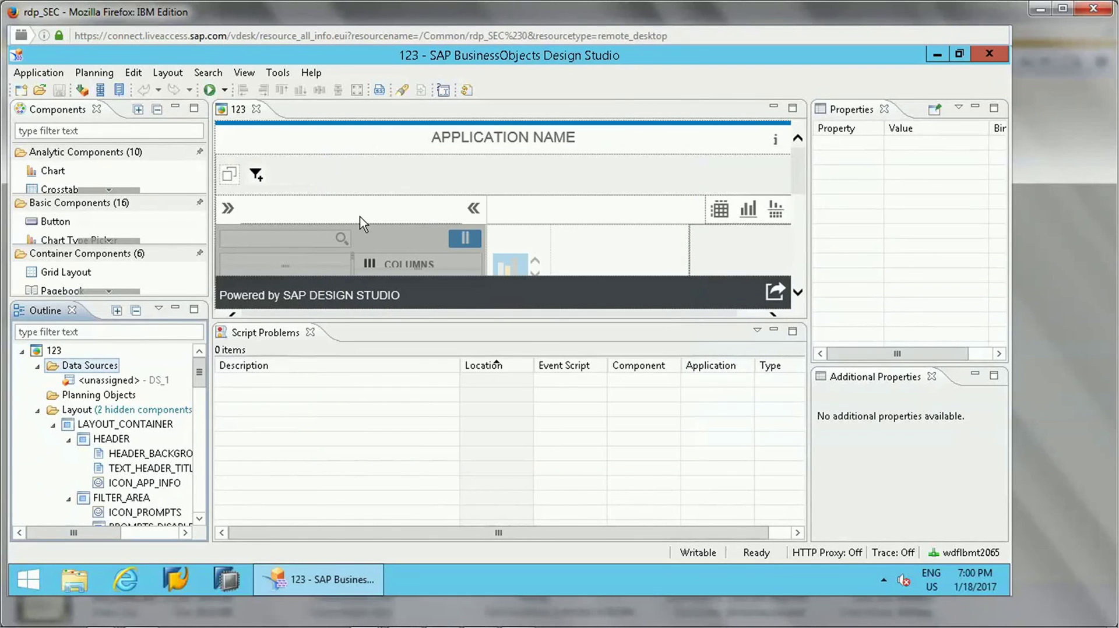
- Make the layout editor taller to reveal the Dimensions, Columns and Rows sections
{"action": "mouse_move", "coordinate": [202, 376]}
{"action": "left_mouse_down"}
{"action": "mouse_move", "coordinate": [204, 432]}
{"action": "mouse_move", "coordinate": [200, 372]}
{"action": "left_mouse_up"}
{"action": "left_click_drag", "start_coordinate": [682, 324], "coordinate": [680, 383]}
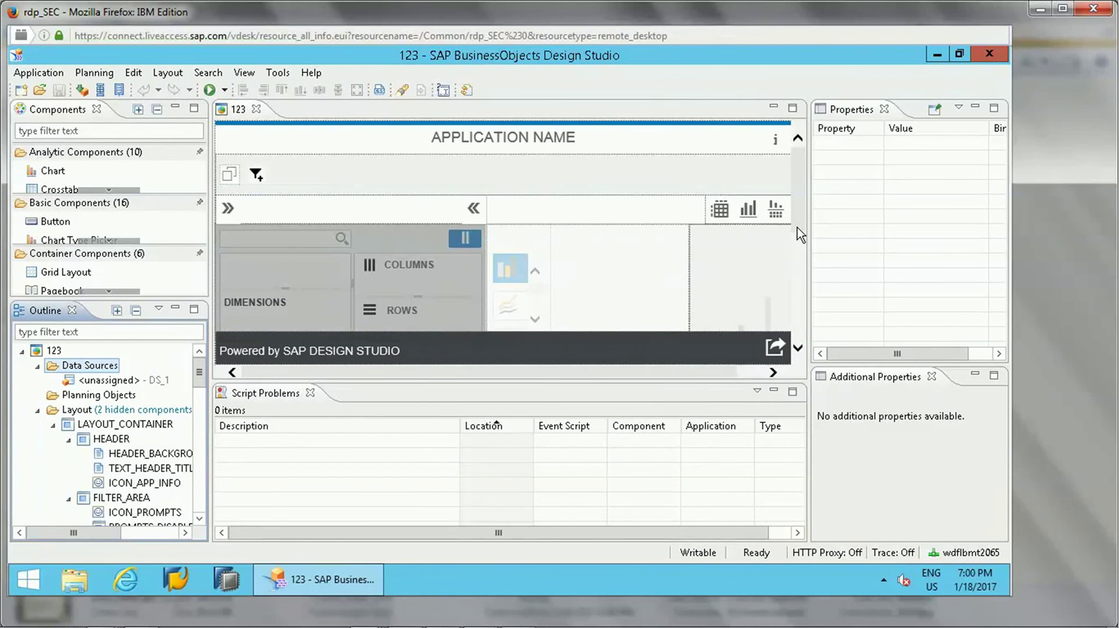
{"action": "left_click", "coordinate": [798, 347]}
{"action": "left_click", "coordinate": [799, 206]}
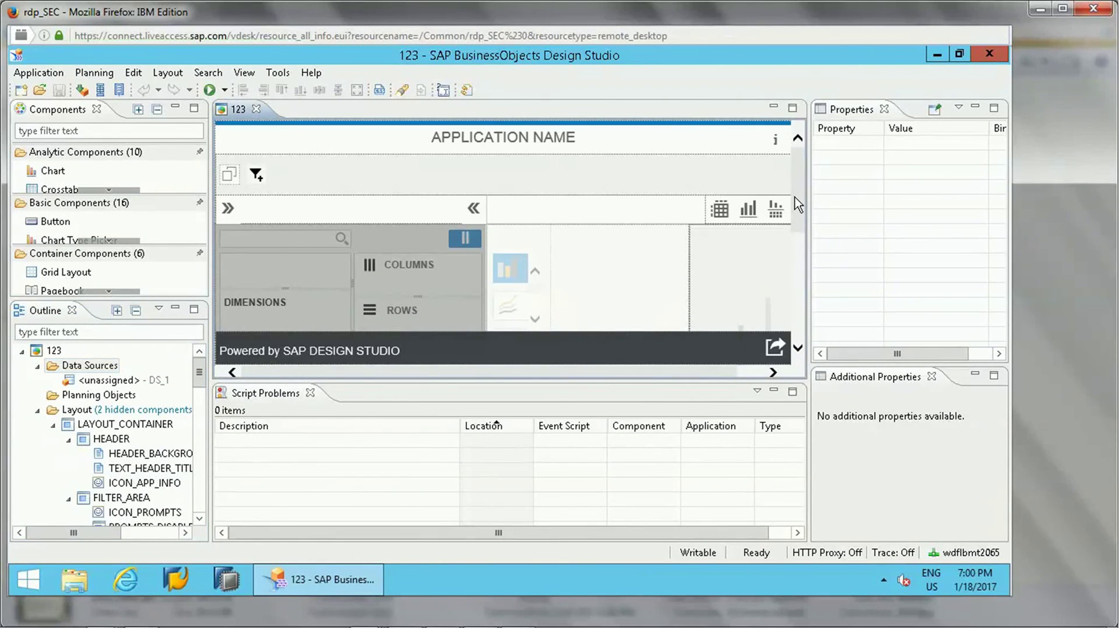